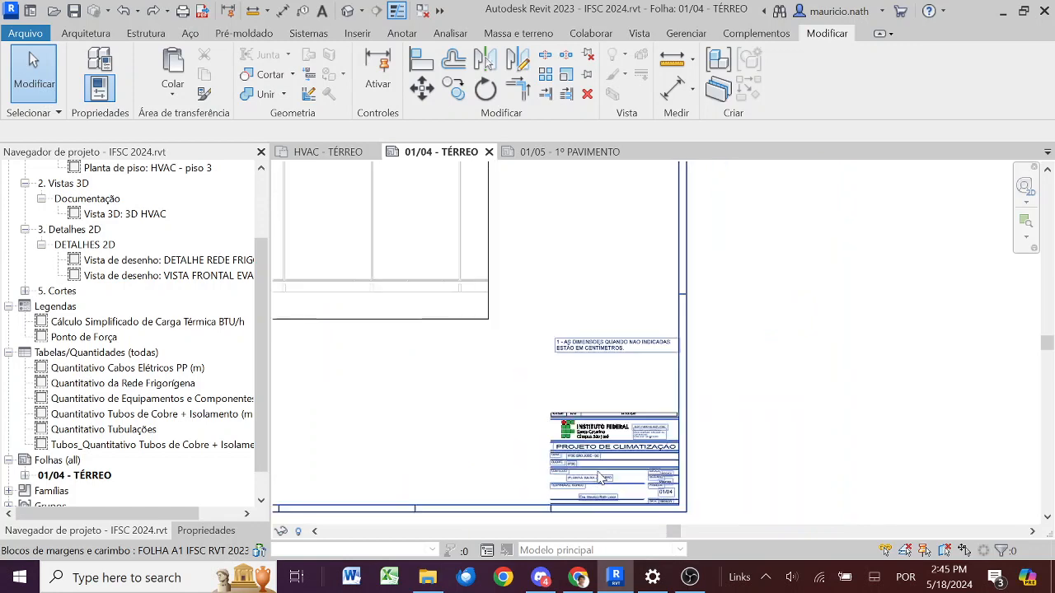
# - Place the Quantitativo de Equipamentos e Componentes schedule in the upper-right corner of sheet 01/04 - TÉRREO, inside the border
pyautogui.scroll(1, 488, 456)
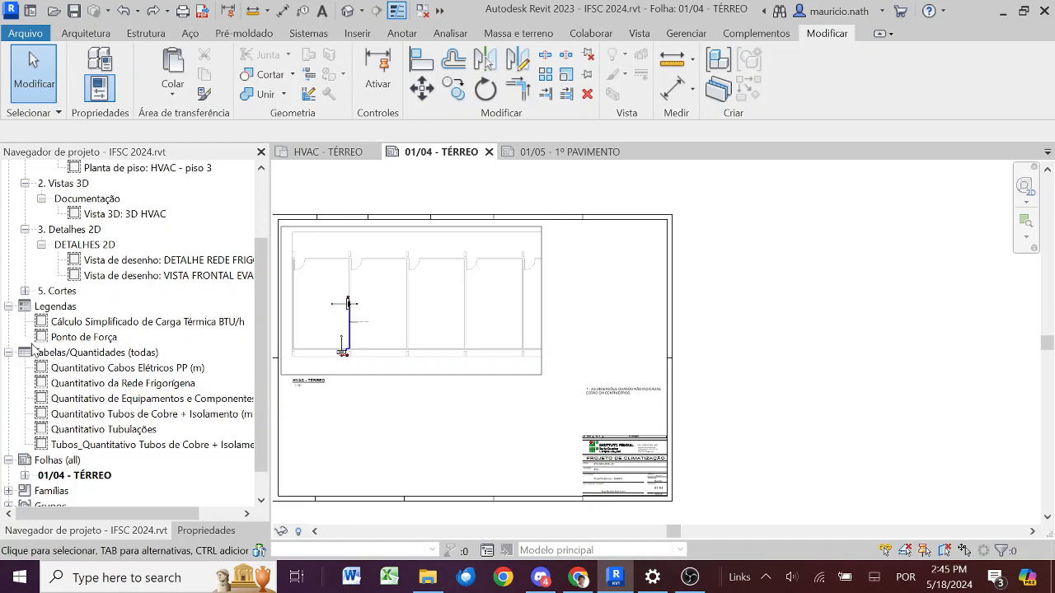
pyautogui.click(85, 403)
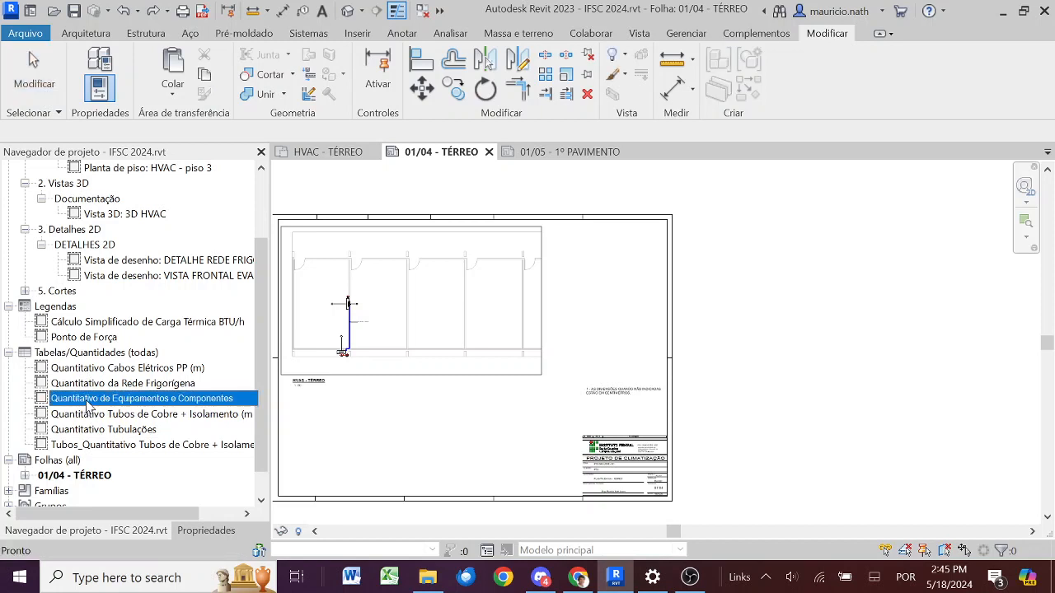
pyautogui.click(87, 402)
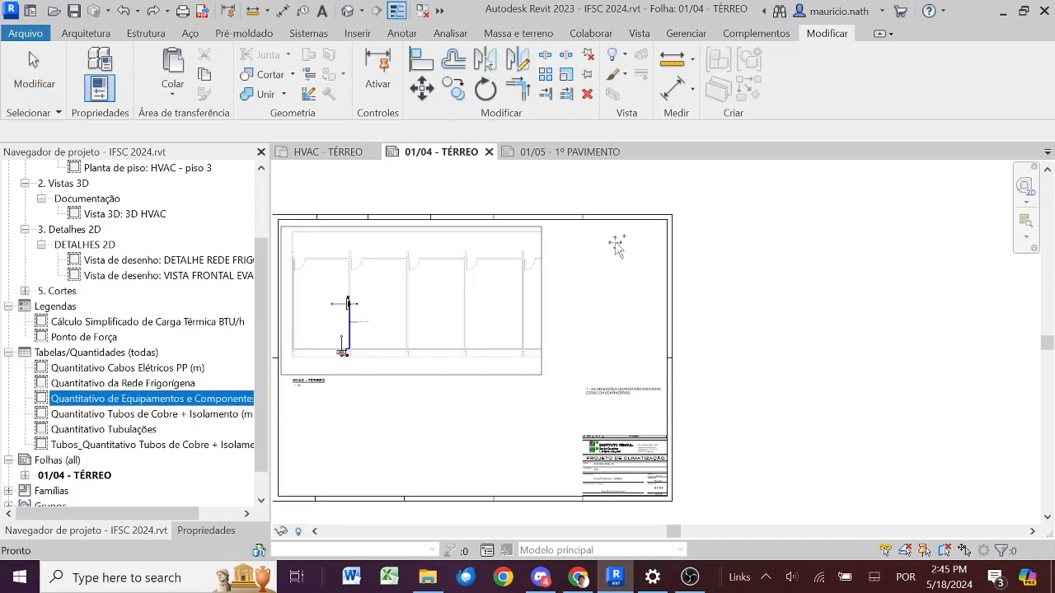
pyautogui.moveTo(615, 242); pyautogui.dragTo(609, 234)
pyautogui.scroll(6, 620, 239)
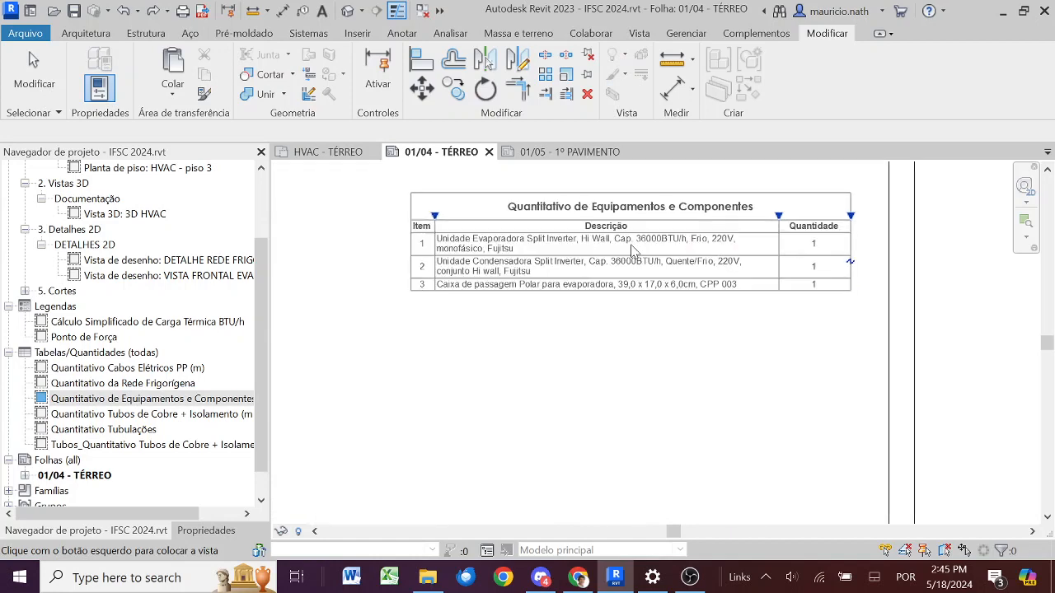
pyautogui.scroll(-3, 633, 249)
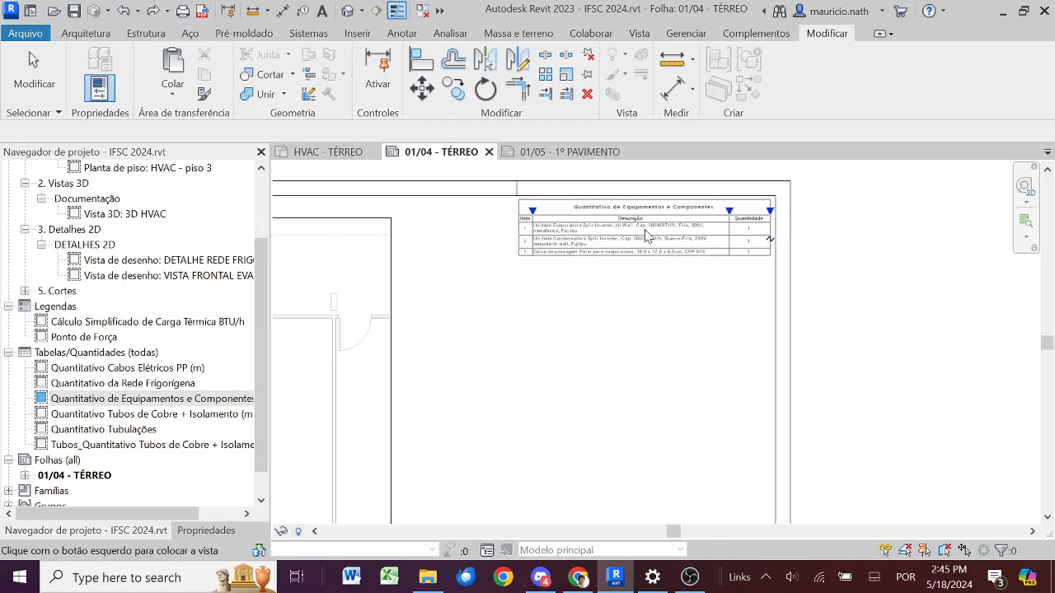
pyautogui.click(647, 237)
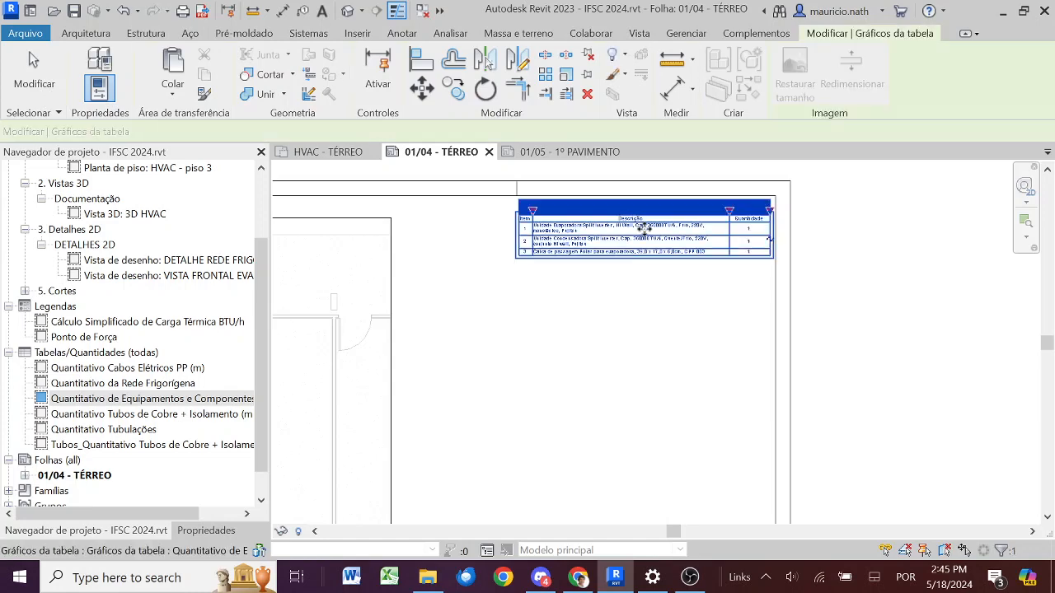
pyautogui.click(621, 309)
# - Compare the equipment schedule's item rows with the numbered tags in the HVAC - TÉRREO plan on the sheet
pyautogui.scroll(5, 483, 299)
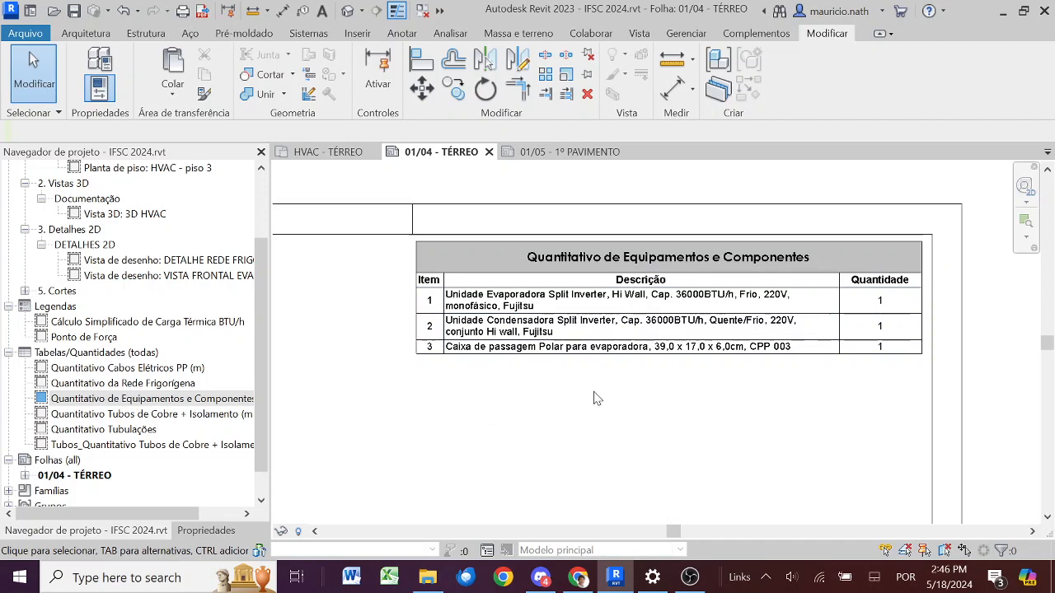
pyautogui.scroll(-8, 597, 399)
pyautogui.scroll(10, 429, 469)
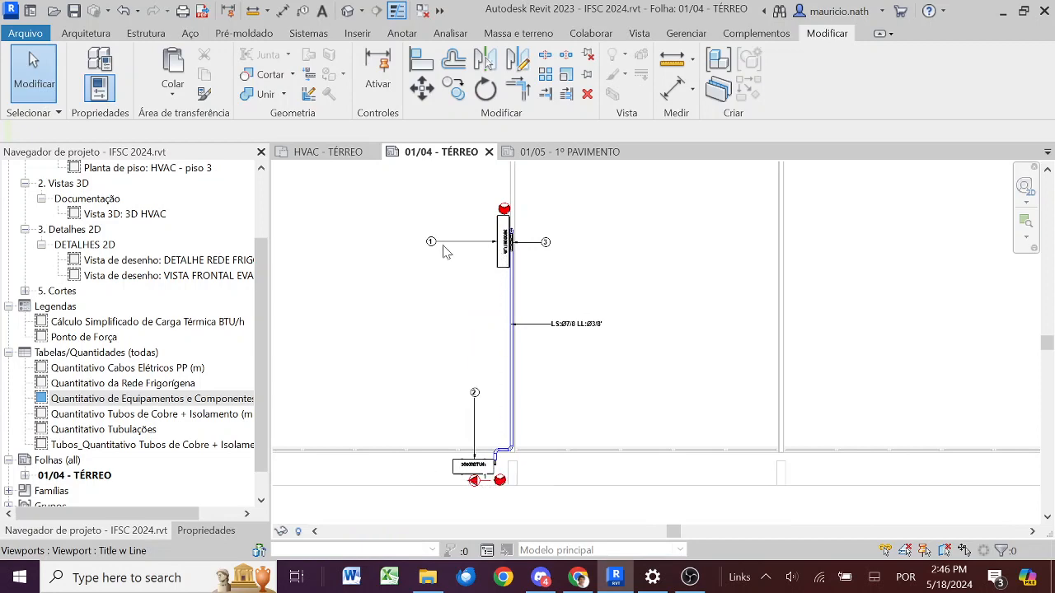
pyautogui.scroll(-3, 618, 322)
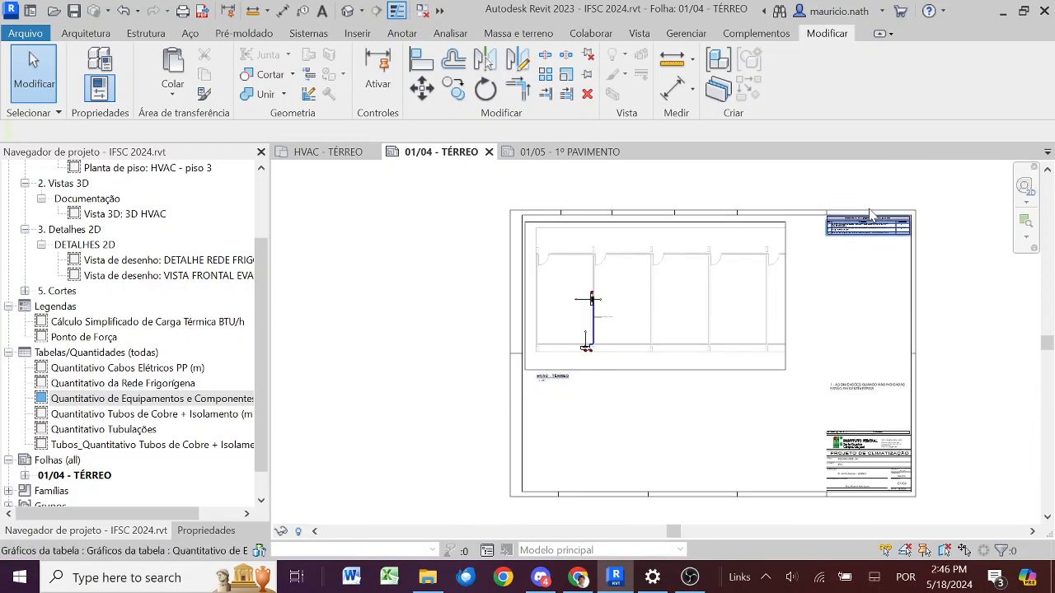
pyautogui.scroll(5, 841, 297)
pyautogui.scroll(1, 843, 298)
pyautogui.moveTo(843, 298); pyautogui.dragTo(662, 369, button='middle')
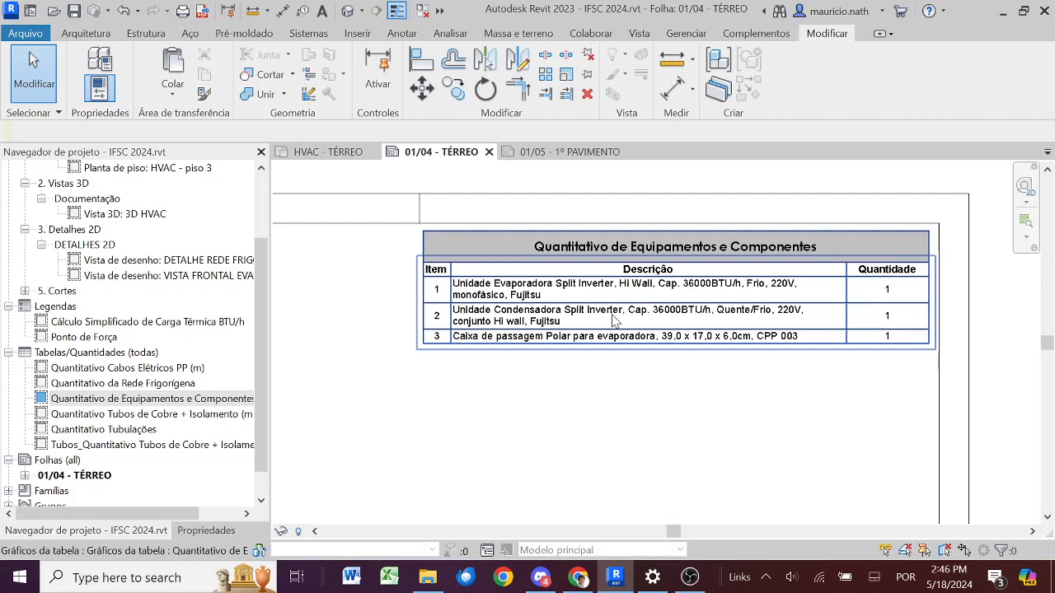
# - Open the Quantitativo de Equipamentos e Componentes schedule and review its field, filter, sorting, formatting and appearance settings
pyautogui.doubleClick(577, 290)
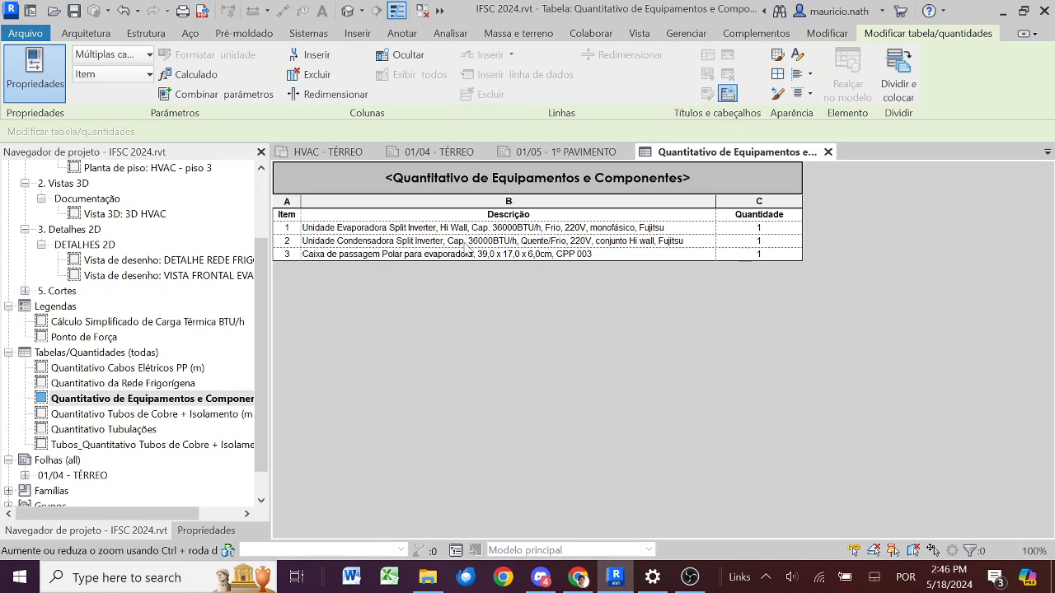
pyautogui.click(216, 533)
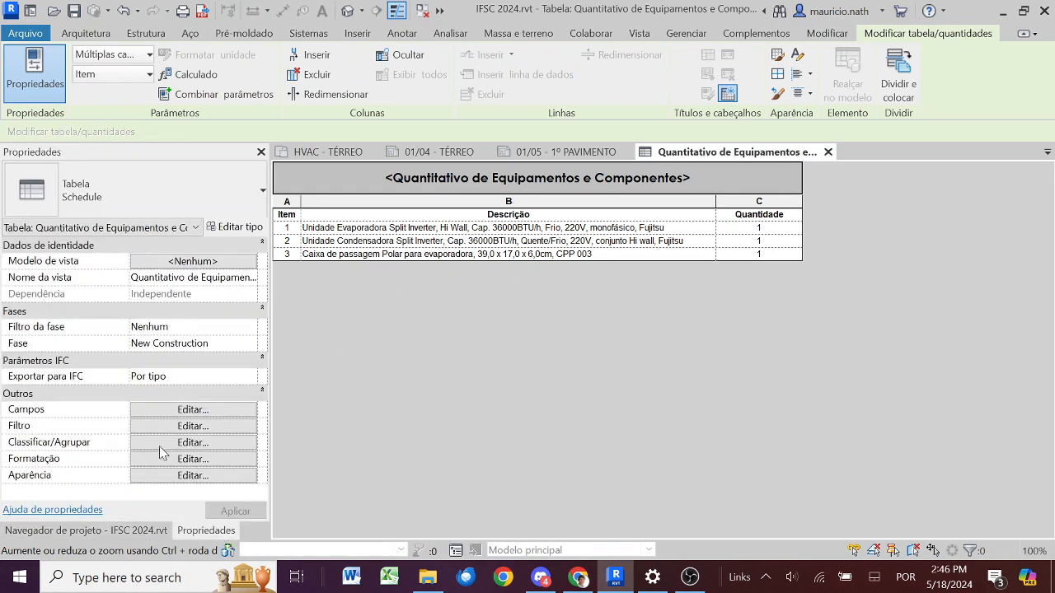
pyautogui.click(174, 414)
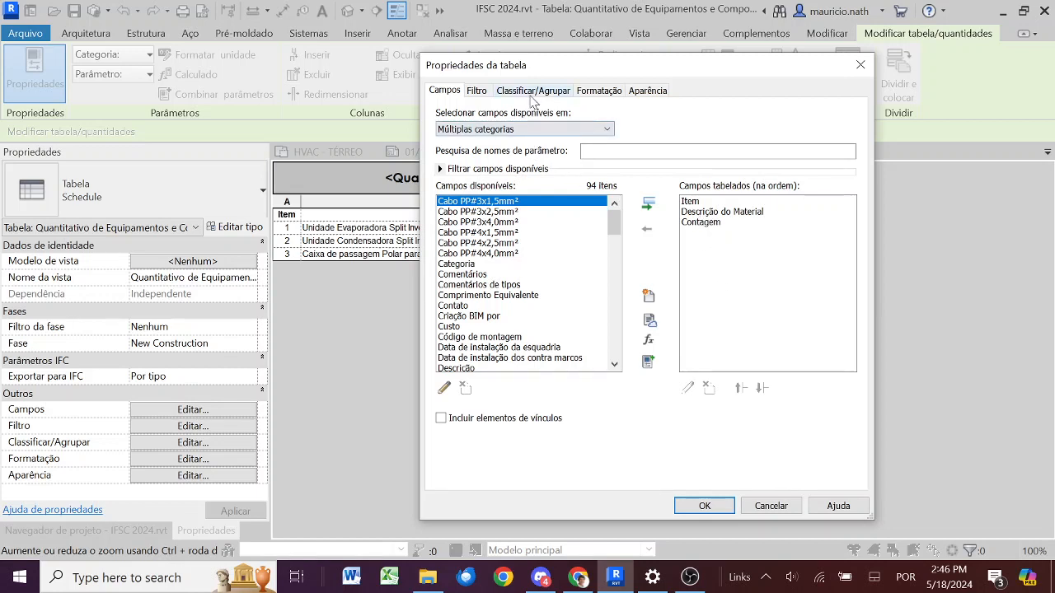
pyautogui.click(486, 96)
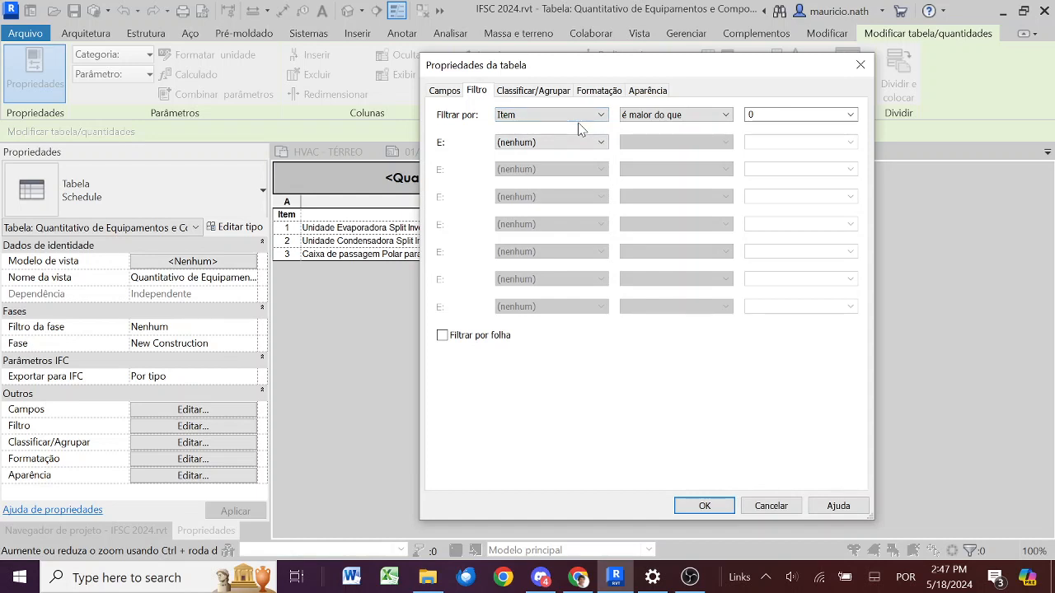
pyautogui.click(535, 94)
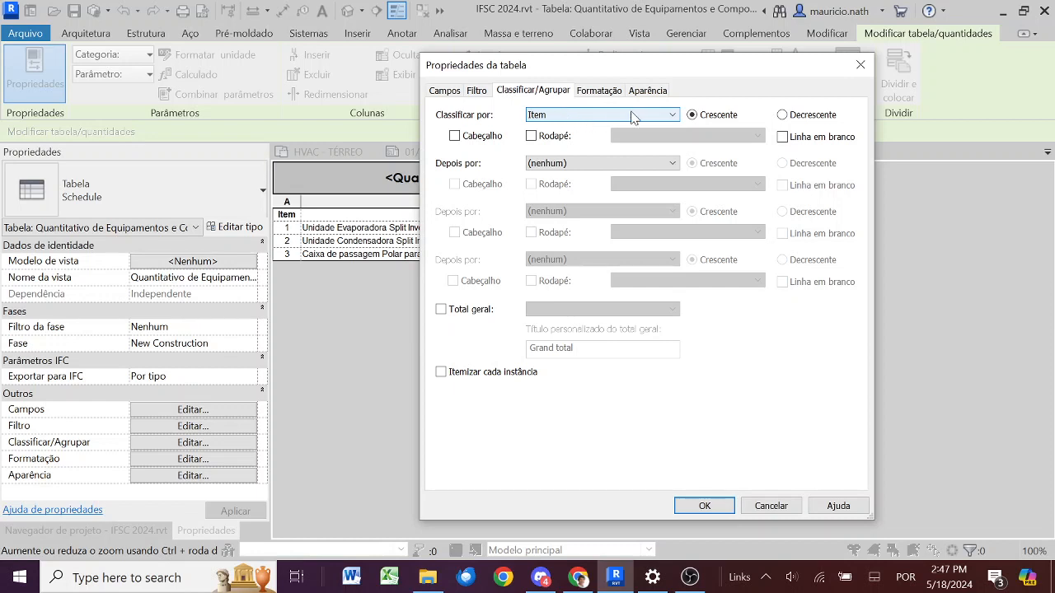
pyautogui.click(606, 94)
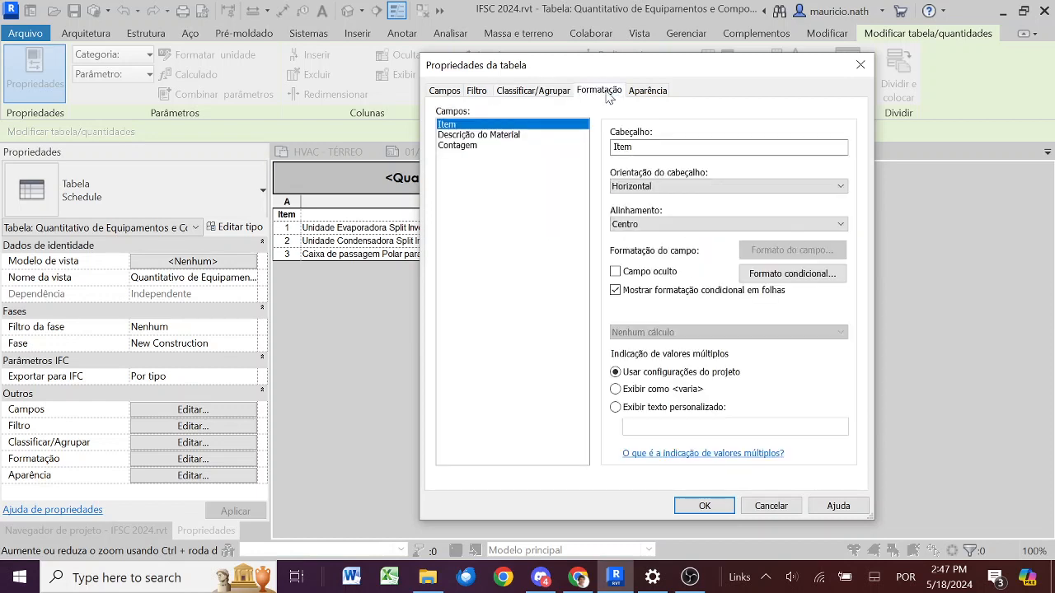
pyautogui.click(647, 91)
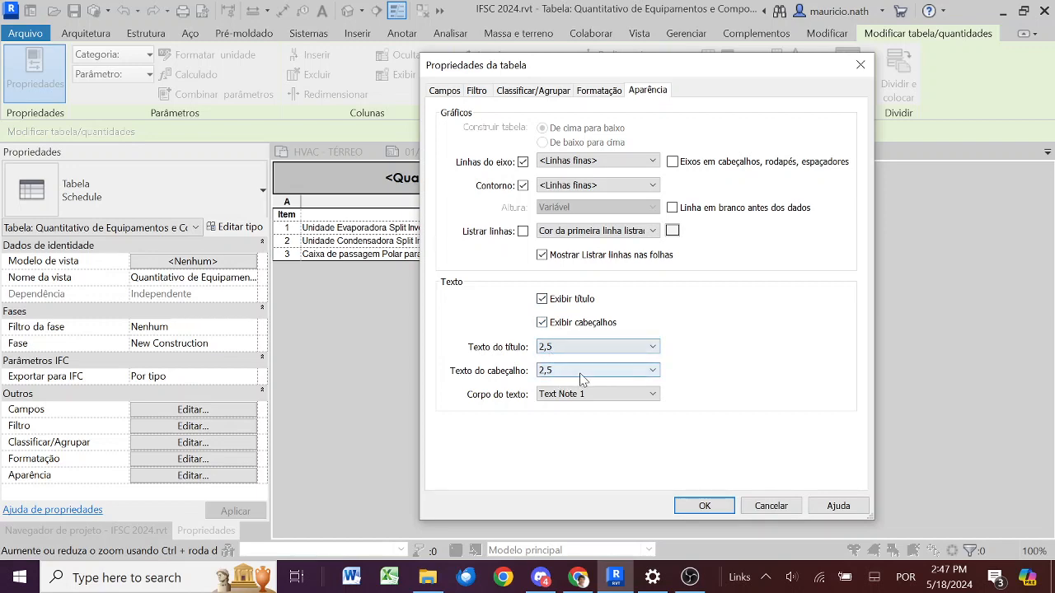
pyautogui.click(707, 510)
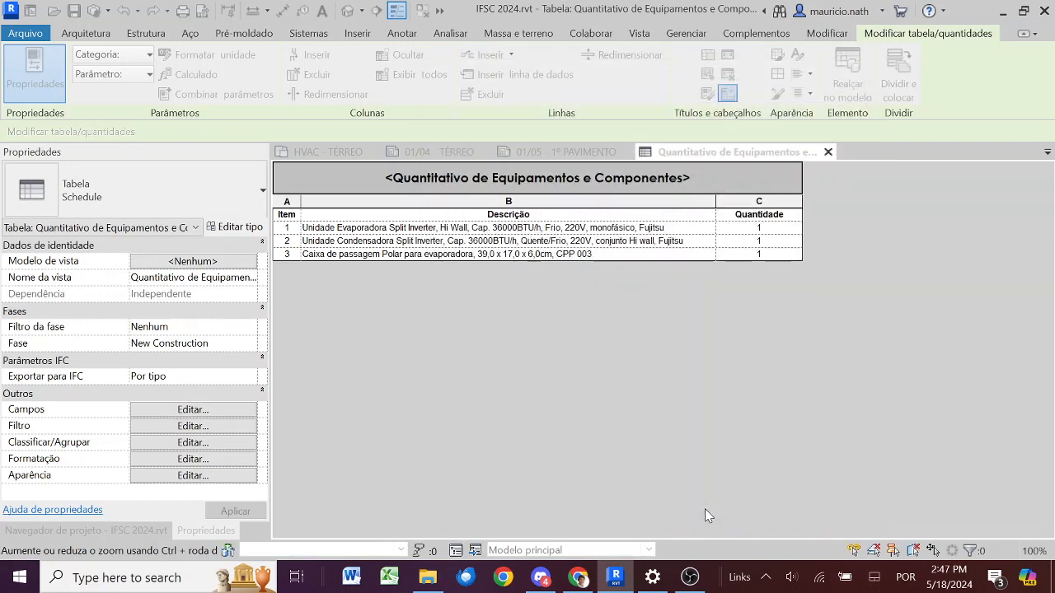
# - Check the font settings of the schedule's Item column and return to sheet 01/04 - TÉRREO
pyautogui.click(292, 205)
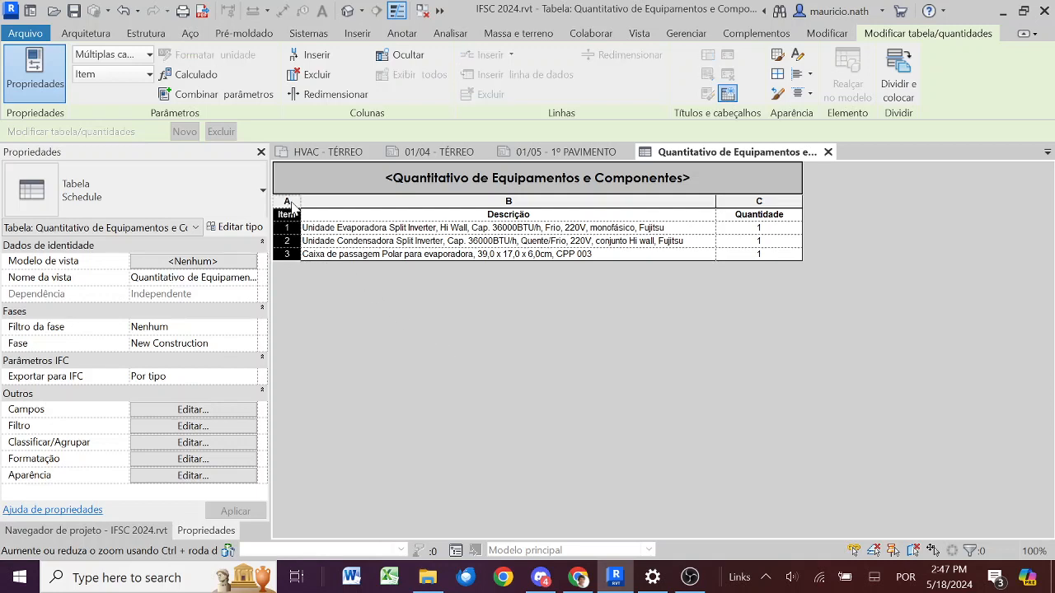
pyautogui.rightClick(292, 207)
pyautogui.click(331, 212)
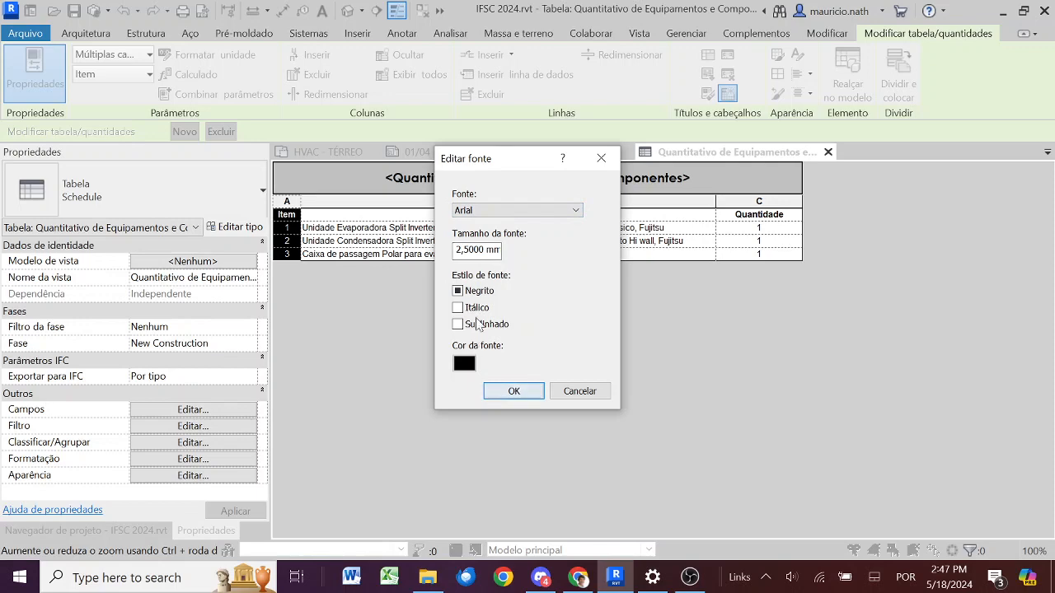
pyautogui.click(513, 393)
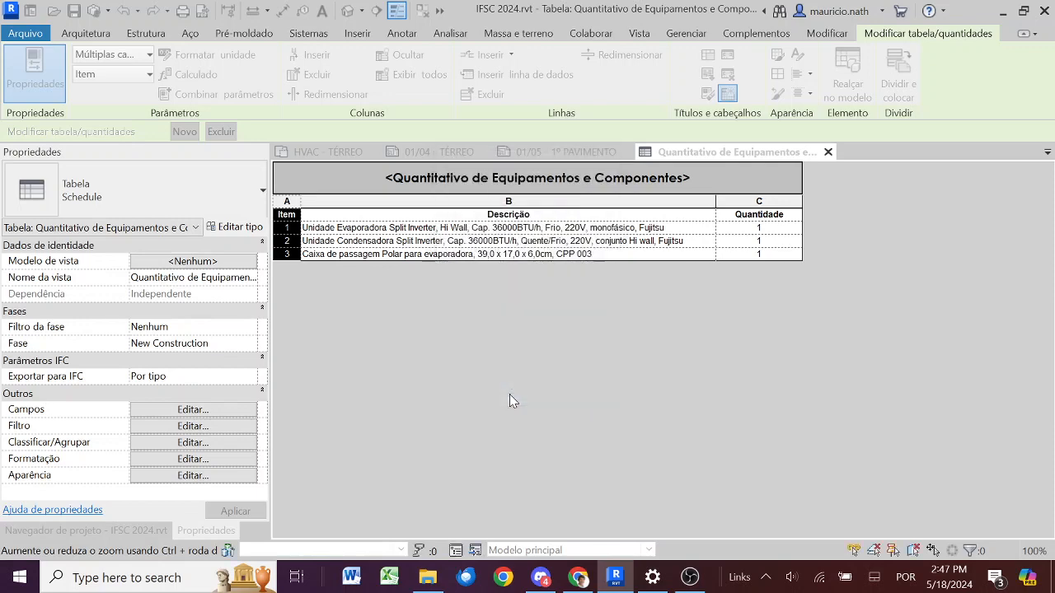
pyautogui.click(828, 152)
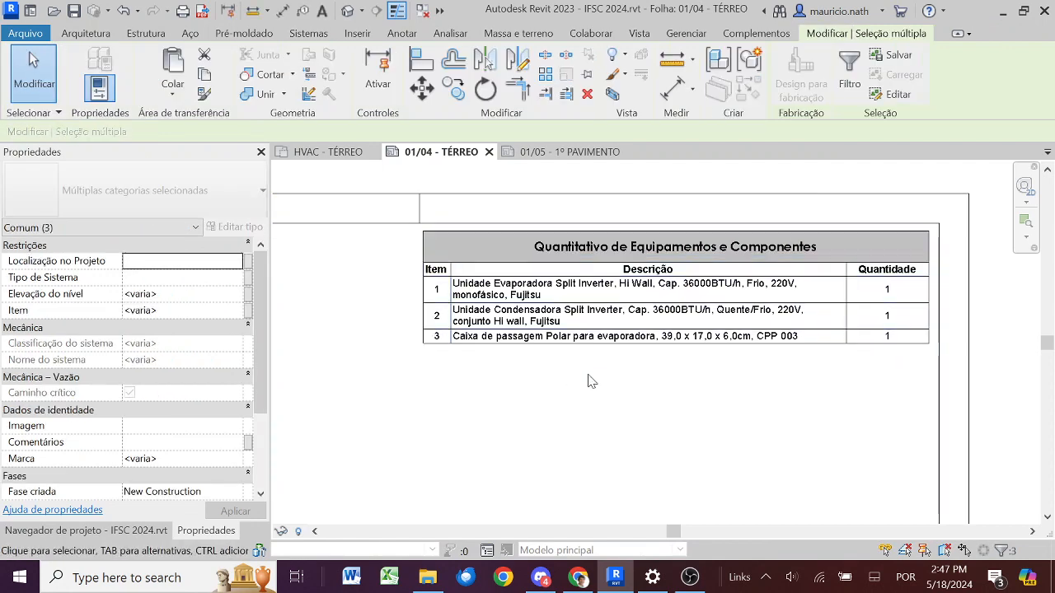
# - Place the Ponto de Força legend on the sheet just above the note about dimensions in centimetres
pyautogui.scroll(-5, 595, 402)
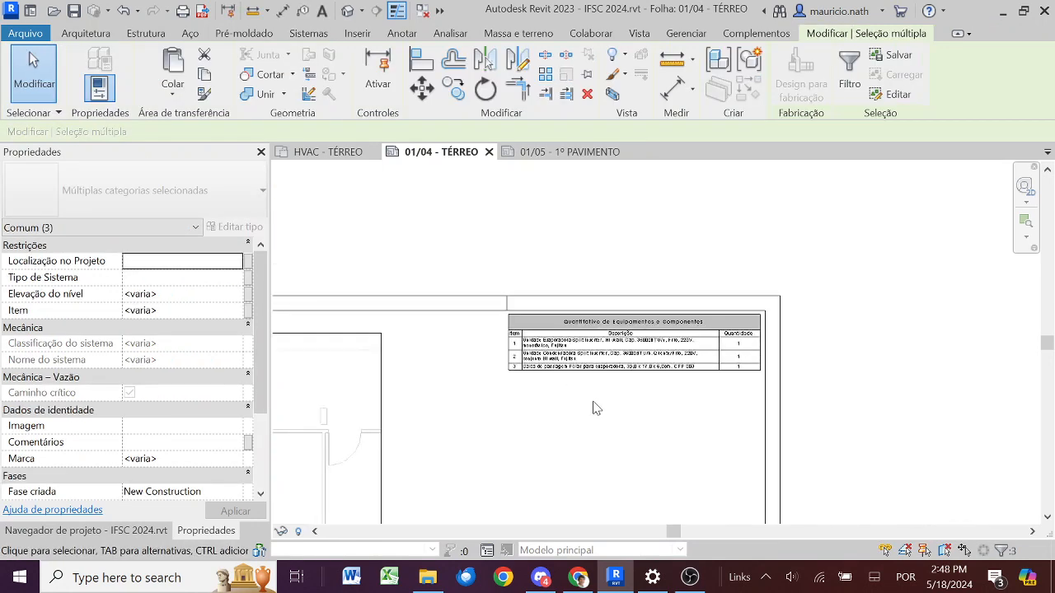
pyautogui.moveTo(598, 471); pyautogui.dragTo(670, 326, button='middle')
pyautogui.scroll(-3, 652, 339)
pyautogui.moveTo(660, 385); pyautogui.dragTo(582, 355, button='middle')
pyautogui.scroll(4, 636, 355)
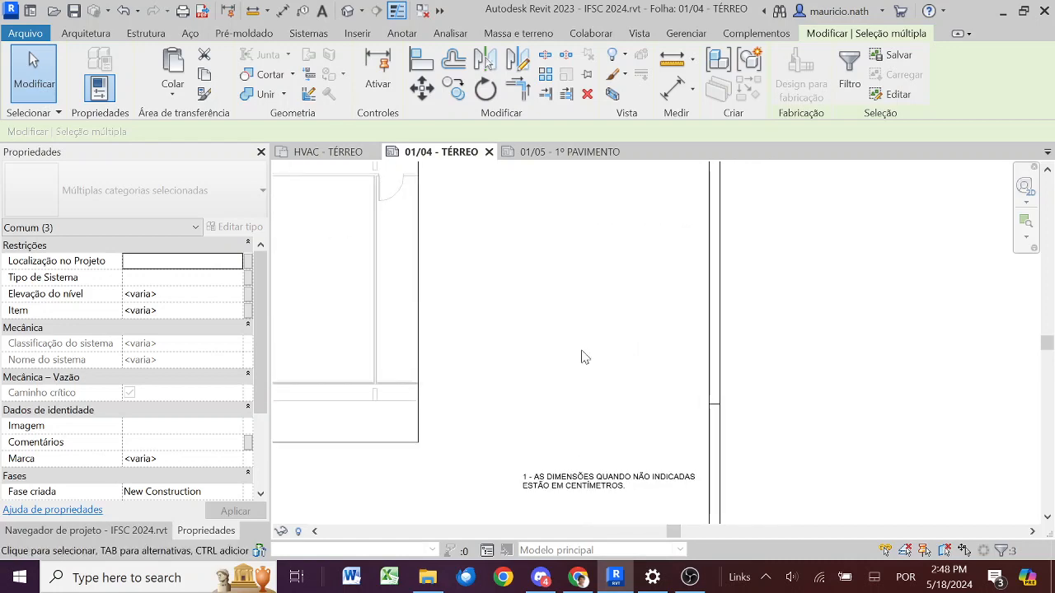
pyautogui.scroll(-1, 582, 356)
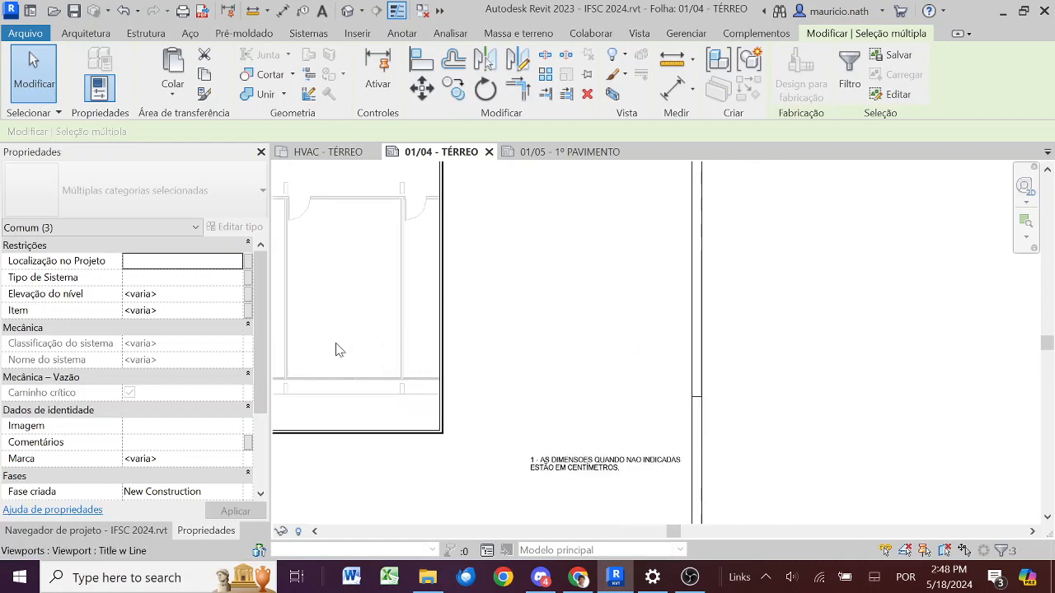
pyautogui.click(130, 527)
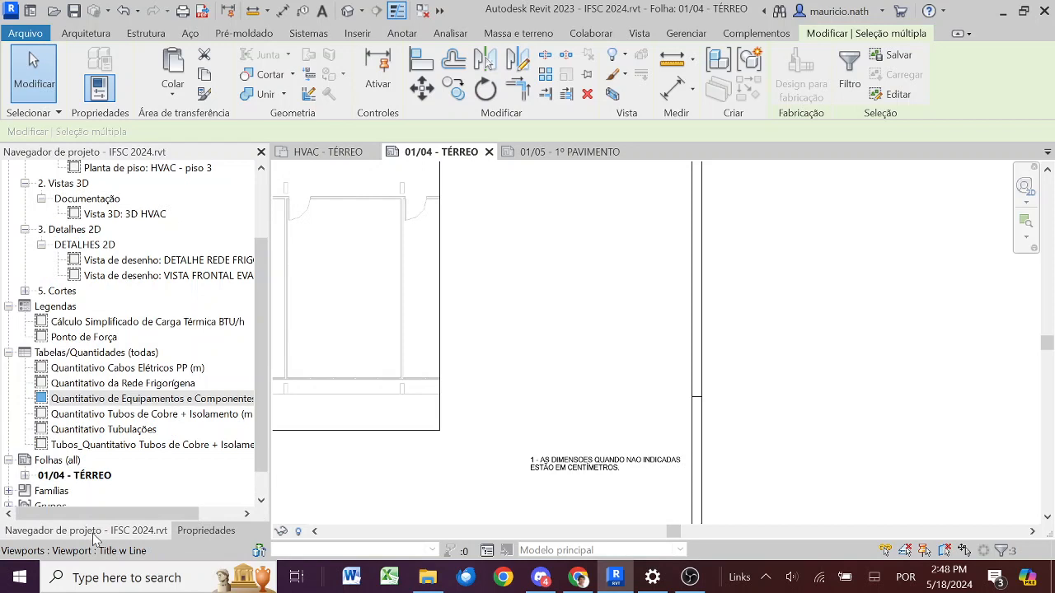
pyautogui.click(80, 337)
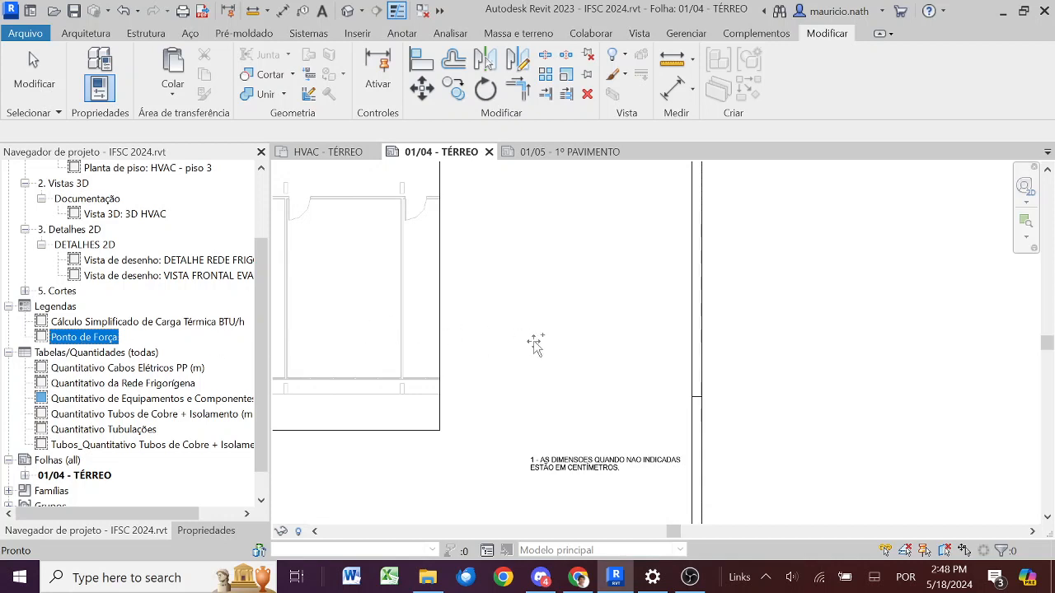
pyautogui.moveTo(593, 357); pyautogui.dragTo(584, 349)
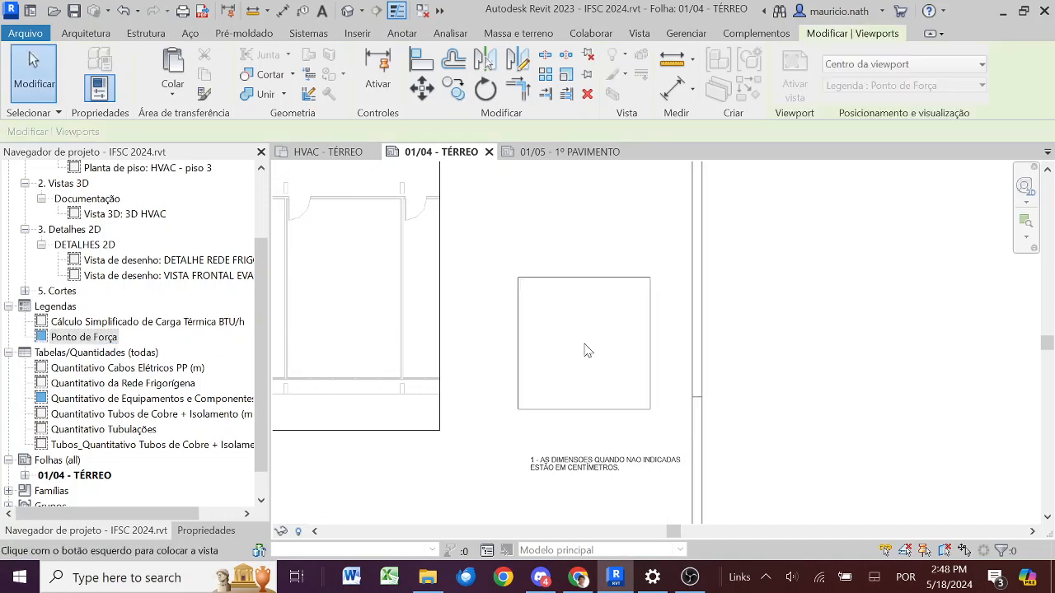
pyautogui.click(607, 388)
# - Examine the Ponto de Força legend and compare its power point and drain symbols with those beside the condenser unit in the plan
pyautogui.scroll(3, 550, 381)
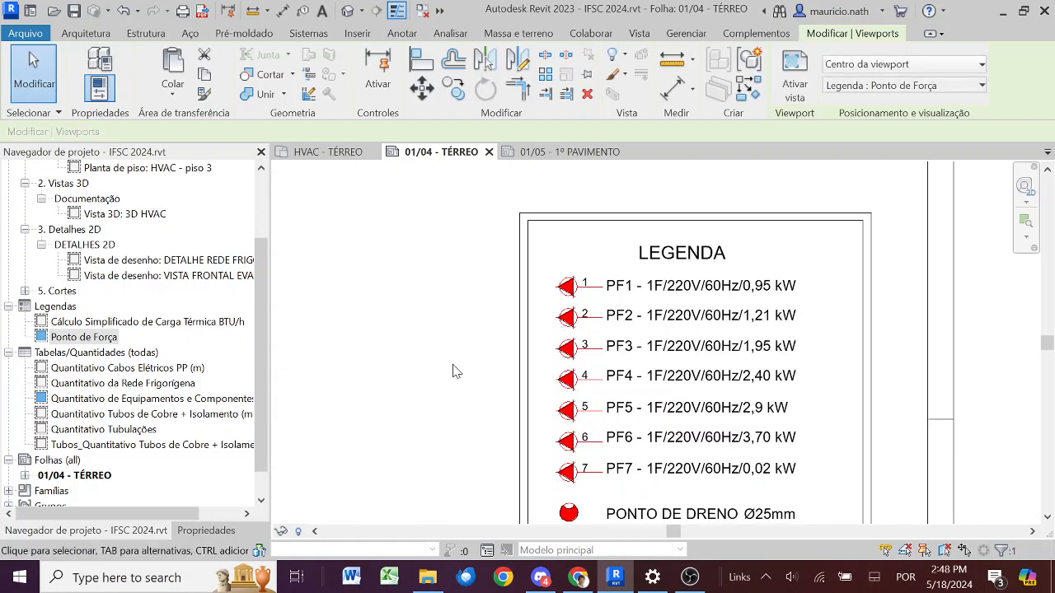
pyautogui.moveTo(453, 365); pyautogui.dragTo(402, 276, button='middle')
pyautogui.scroll(-1, 391, 304)
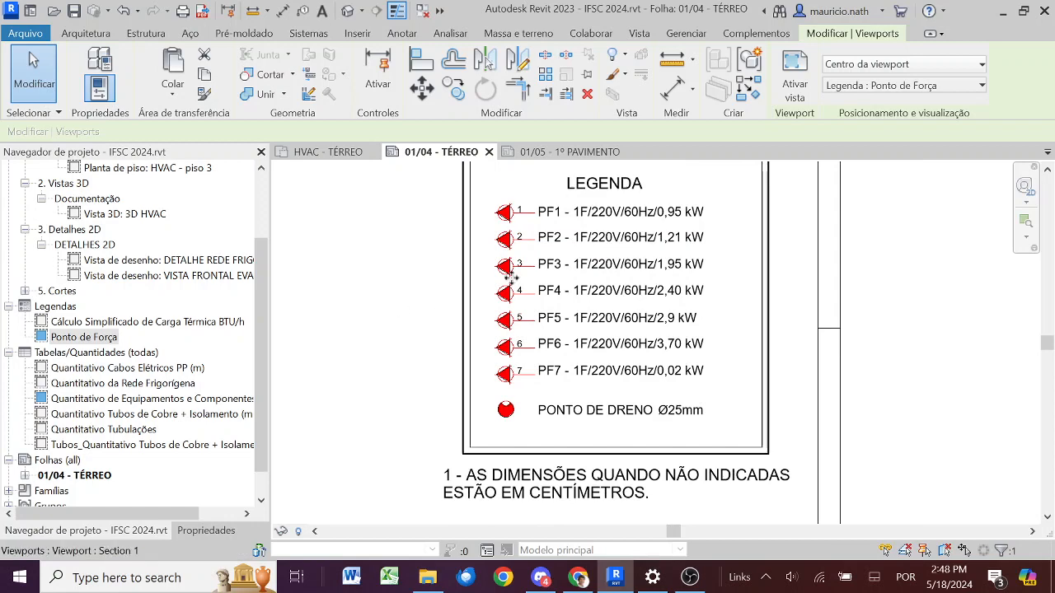
pyautogui.scroll(-1, 603, 239)
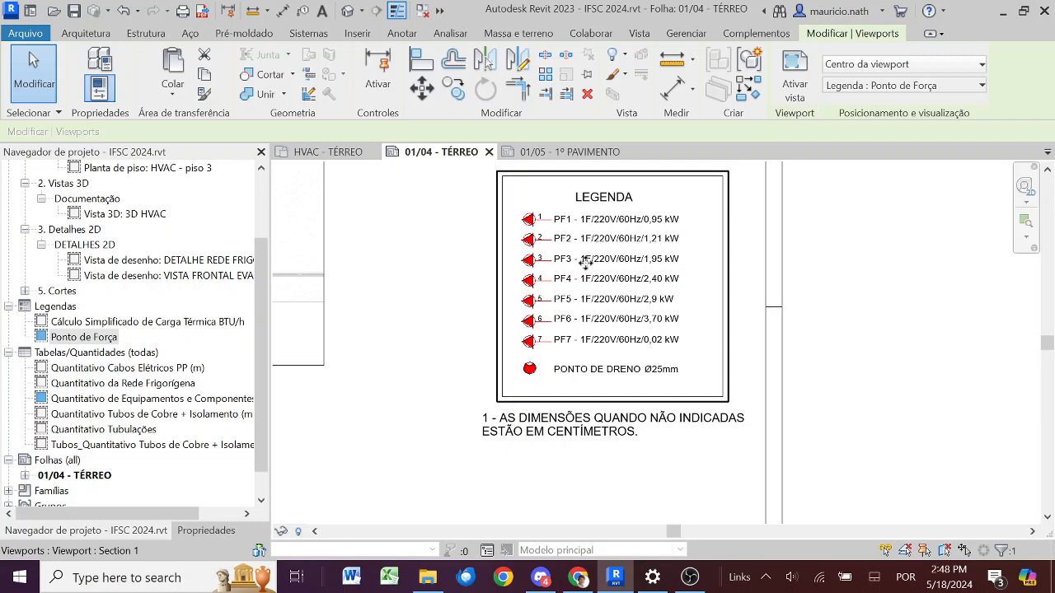
pyautogui.scroll(-6, 584, 264)
pyautogui.scroll(6, 407, 281)
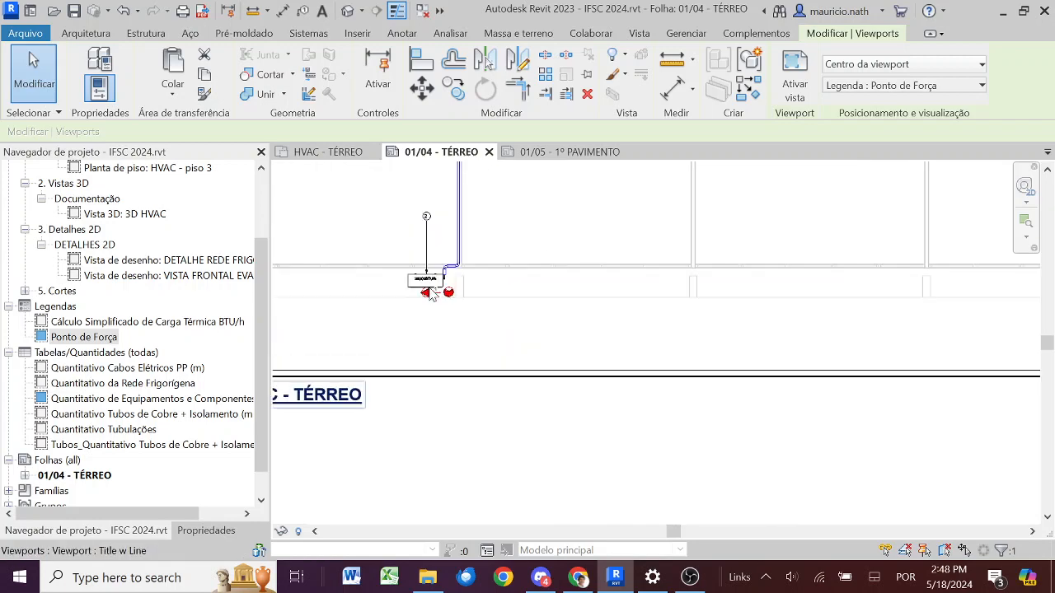
pyautogui.scroll(-5, 429, 293)
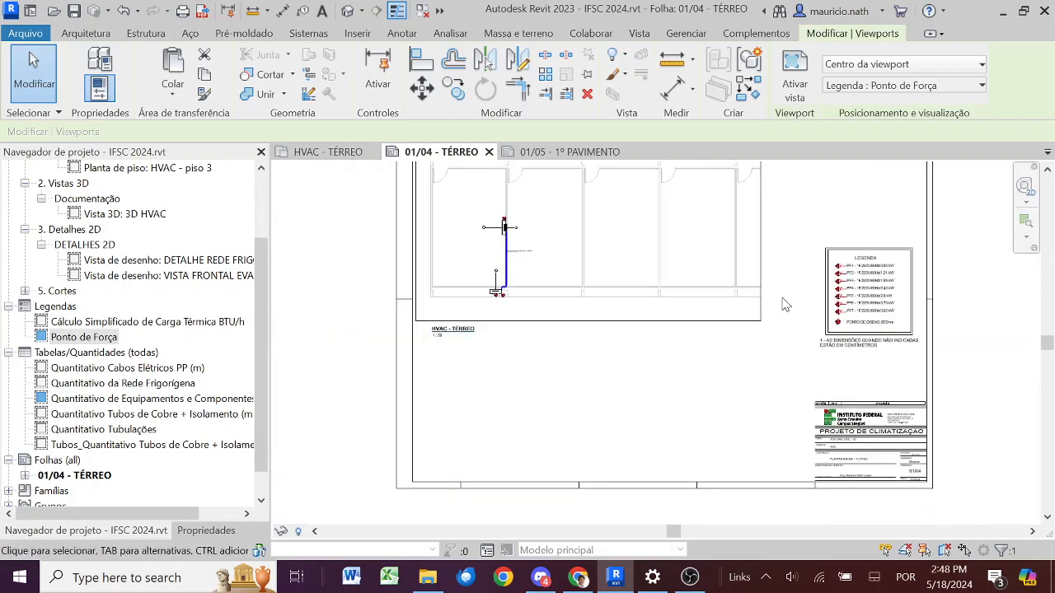
pyautogui.scroll(6, 786, 305)
pyautogui.moveTo(830, 311); pyautogui.dragTo(706, 338, button='middle')
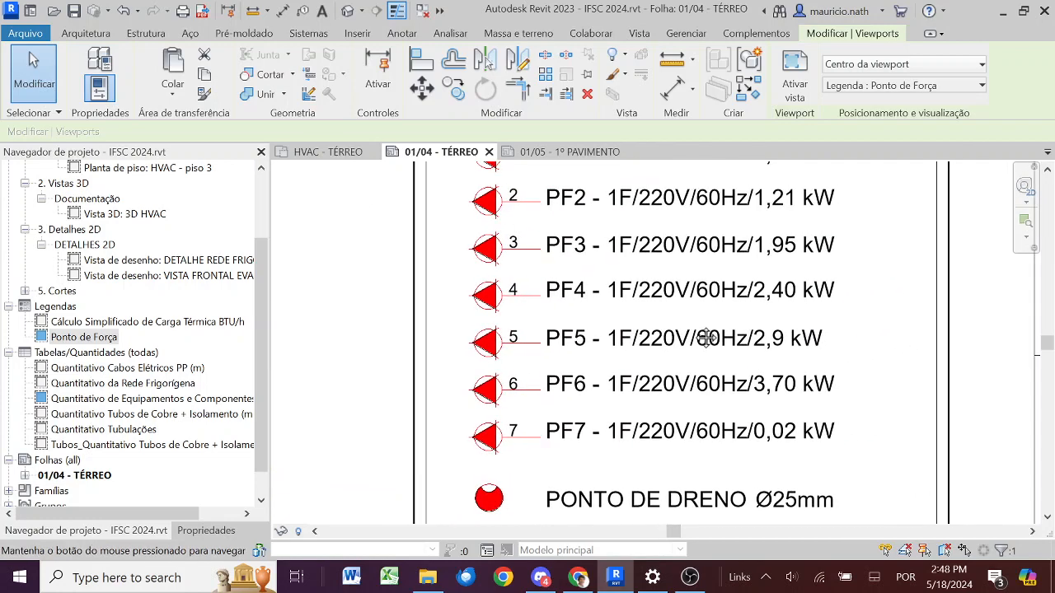
pyautogui.scroll(-2, 699, 313)
pyautogui.scroll(1, 711, 293)
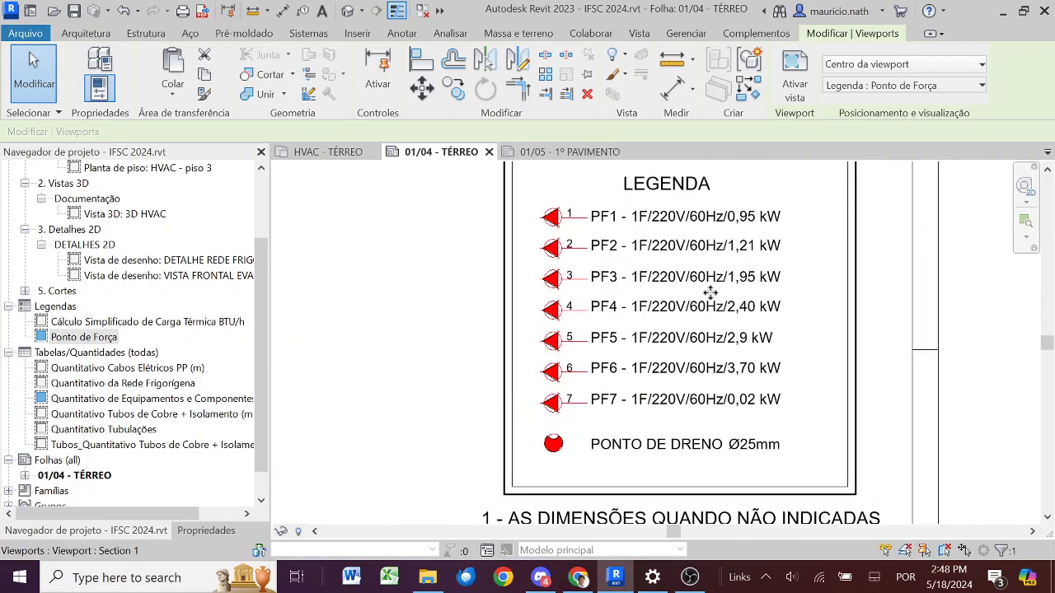
# - Activate the Ponto de Força legend on the sheet and delete its PF2 to PF7 symbols and descriptions
pyautogui.scroll(-1, 711, 292)
pyautogui.press('Escape')
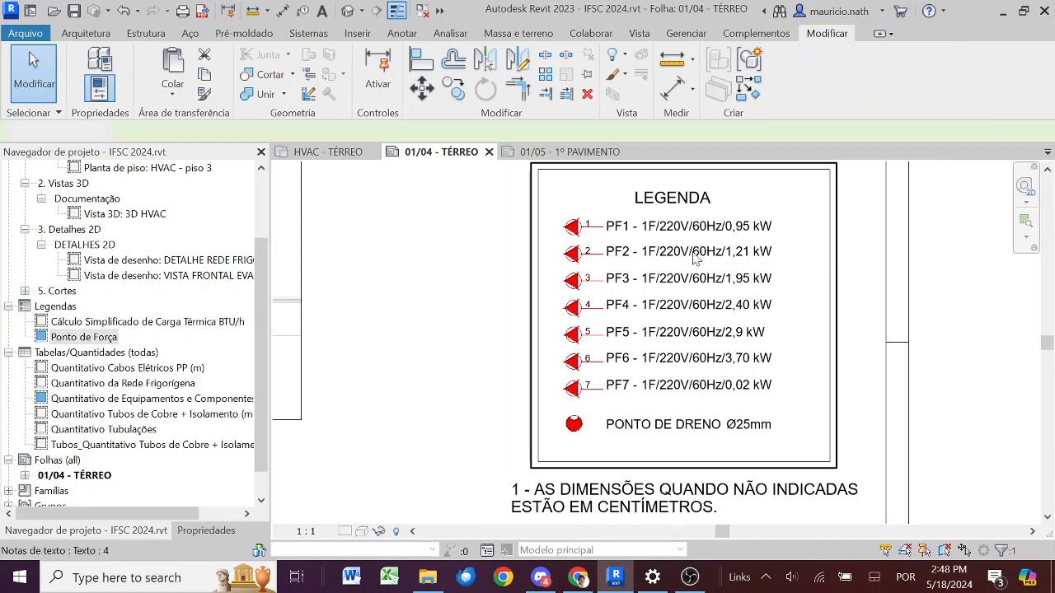
pyautogui.doubleClick(695, 258)
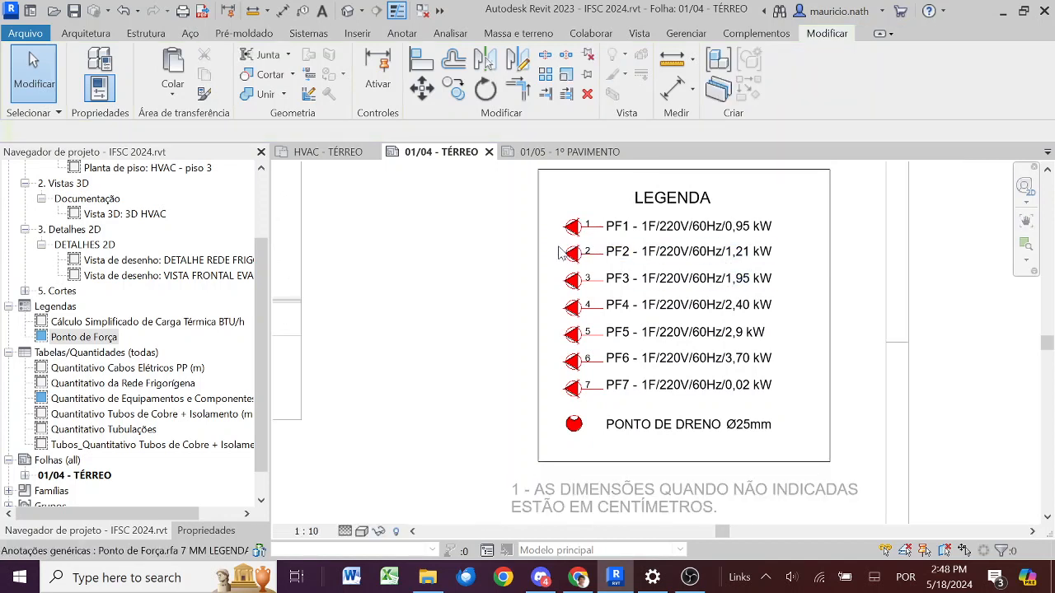
pyautogui.moveTo(555, 240); pyautogui.dragTo(796, 417)
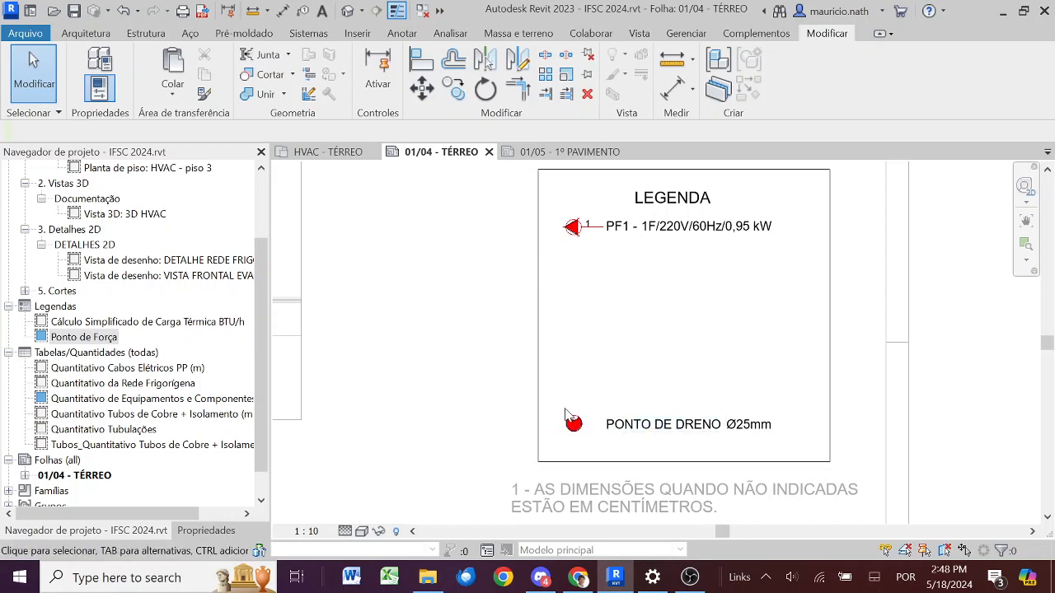
# - Move the PONTO DE DRENO entry directly below PF1 and shorten the legend frame by raising its lower line beneath it
pyautogui.moveTo(549, 395); pyautogui.dragTo(784, 445)
pyautogui.moveTo(667, 412); pyautogui.dragTo(667, 247)
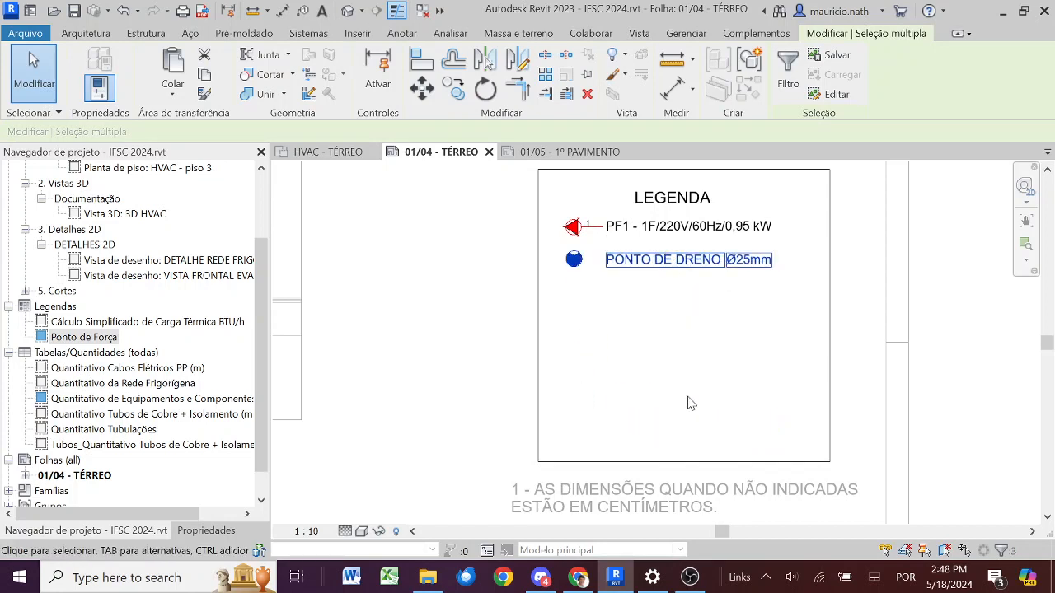
pyautogui.click(688, 463)
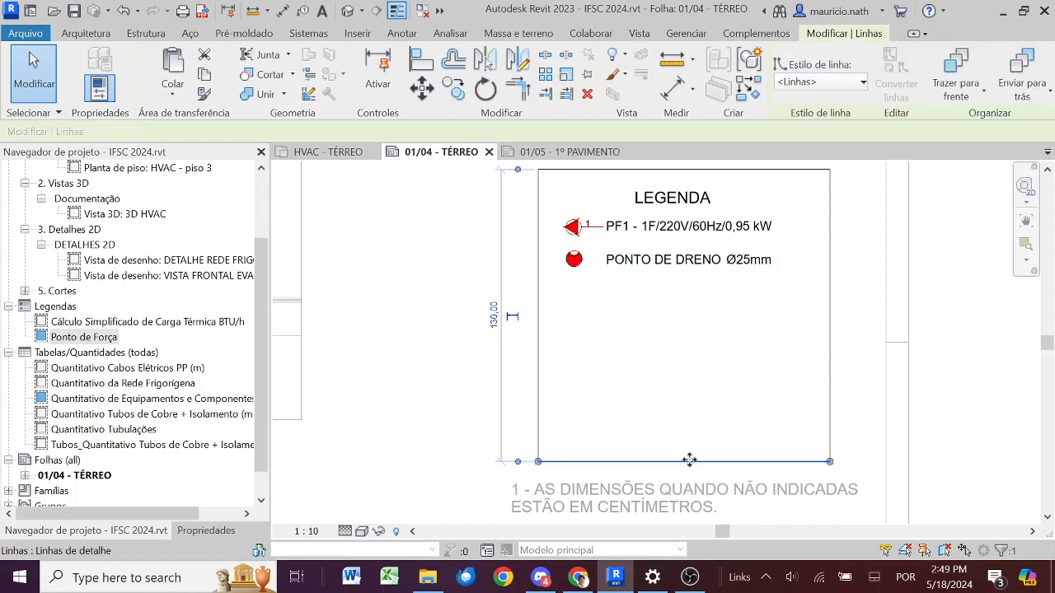
pyautogui.moveTo(688, 462); pyautogui.dragTo(685, 297)
pyautogui.click(633, 342)
pyautogui.scroll(-3, 647, 390)
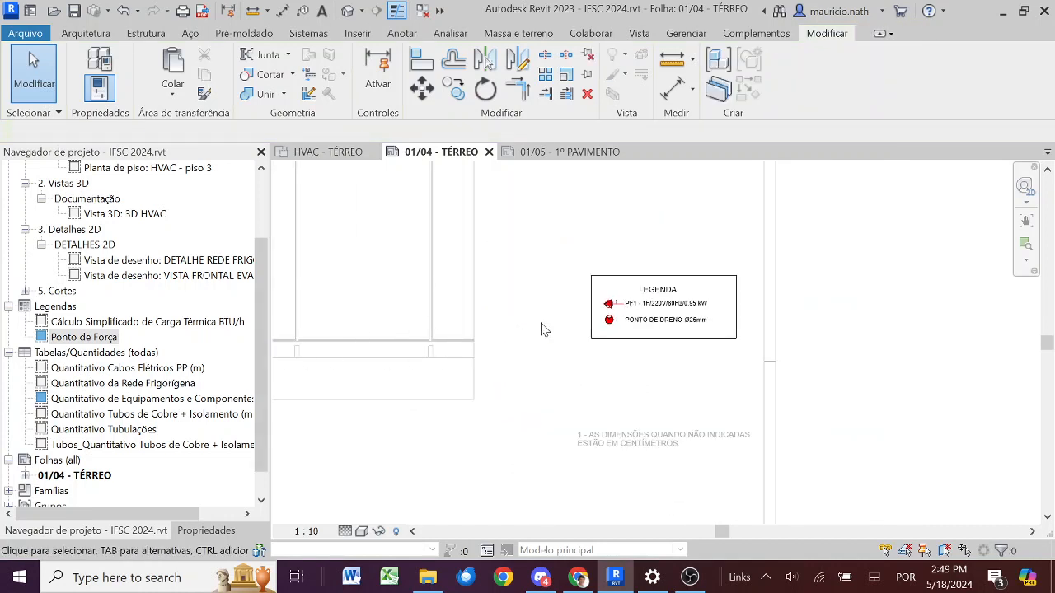
# - Change the PF1 description in the legend to 1F/220V/60Hz/3,60 kW
pyautogui.scroll(5, 680, 292)
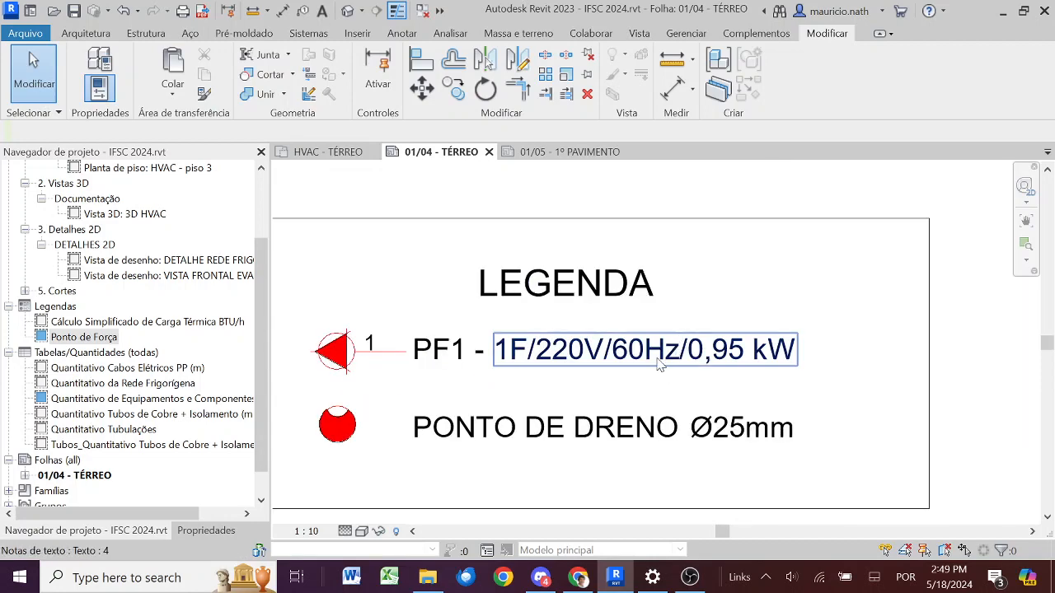
pyautogui.doubleClick(659, 365)
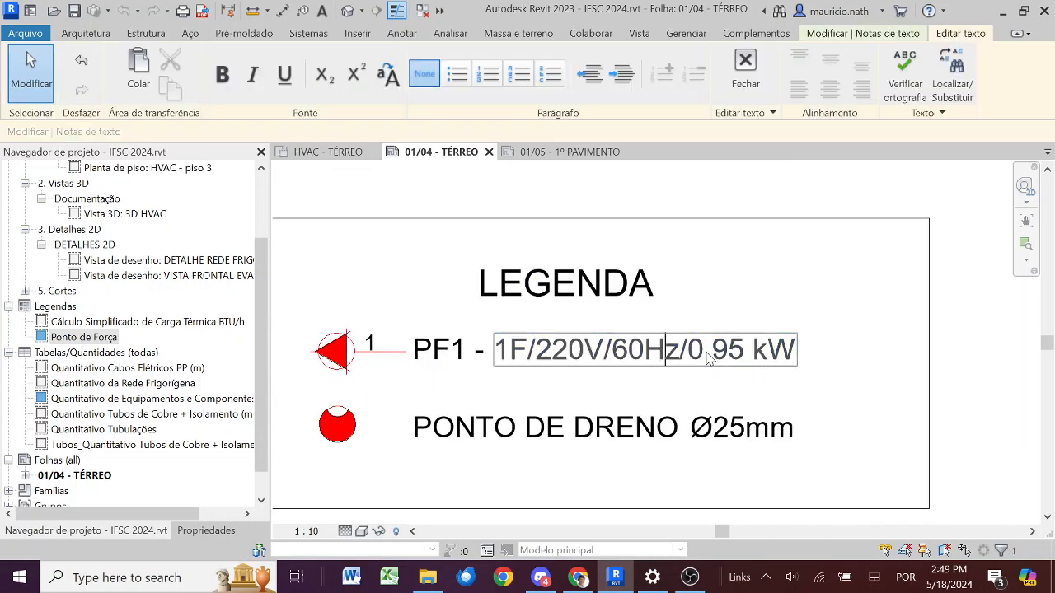
pyautogui.click(705, 352)
pyautogui.press('BackSpace')
pyautogui.write('3')
pyautogui.press('Right')
pyautogui.press('Right')
pyautogui.press('Right')
pyautogui.press('BackSpace')
pyautogui.press('BackSpace')
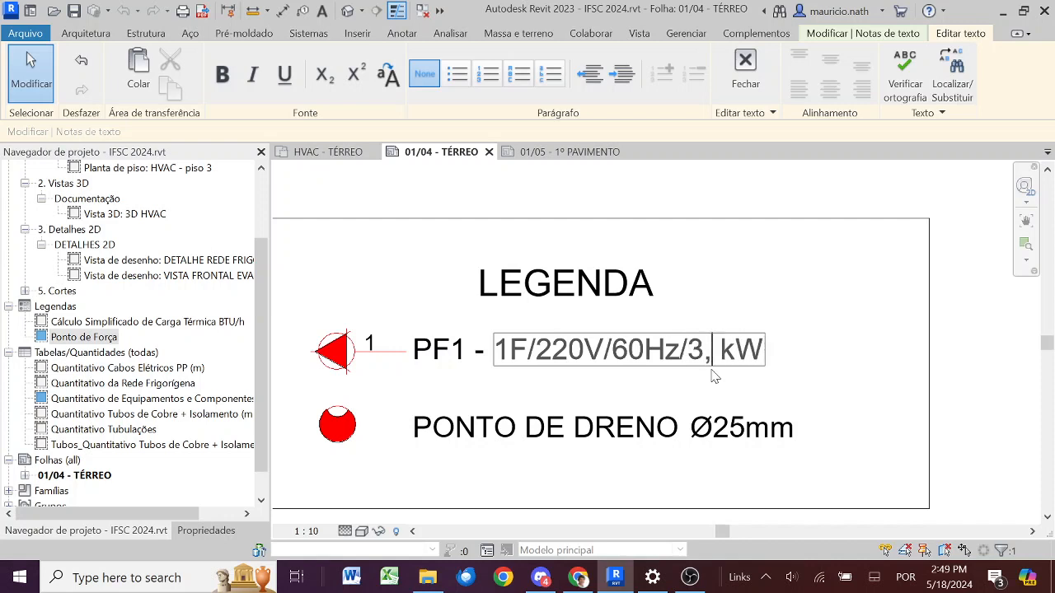
pyautogui.write('60')
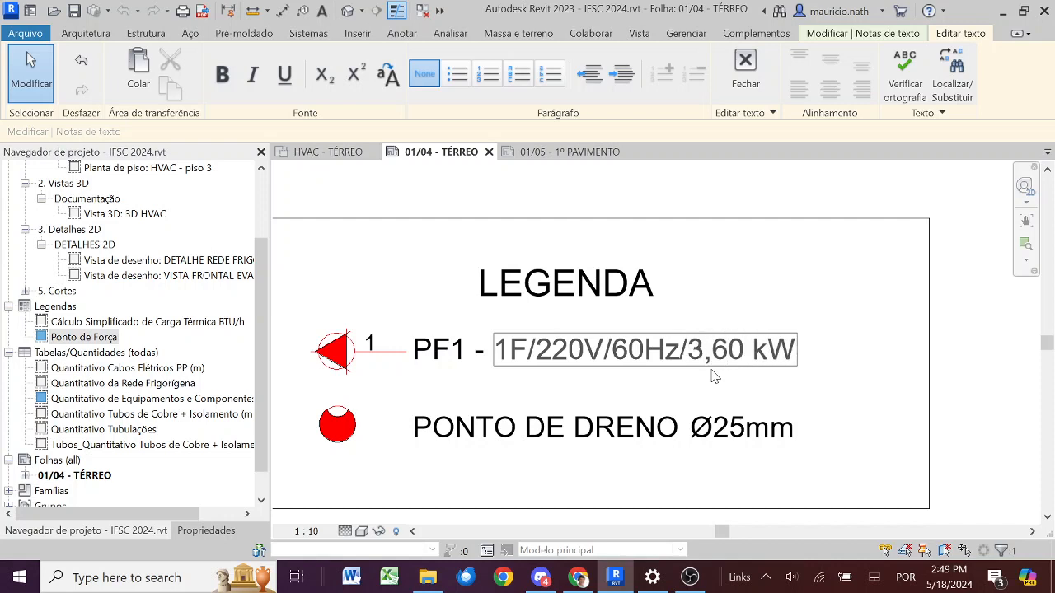
pyautogui.click(860, 388)
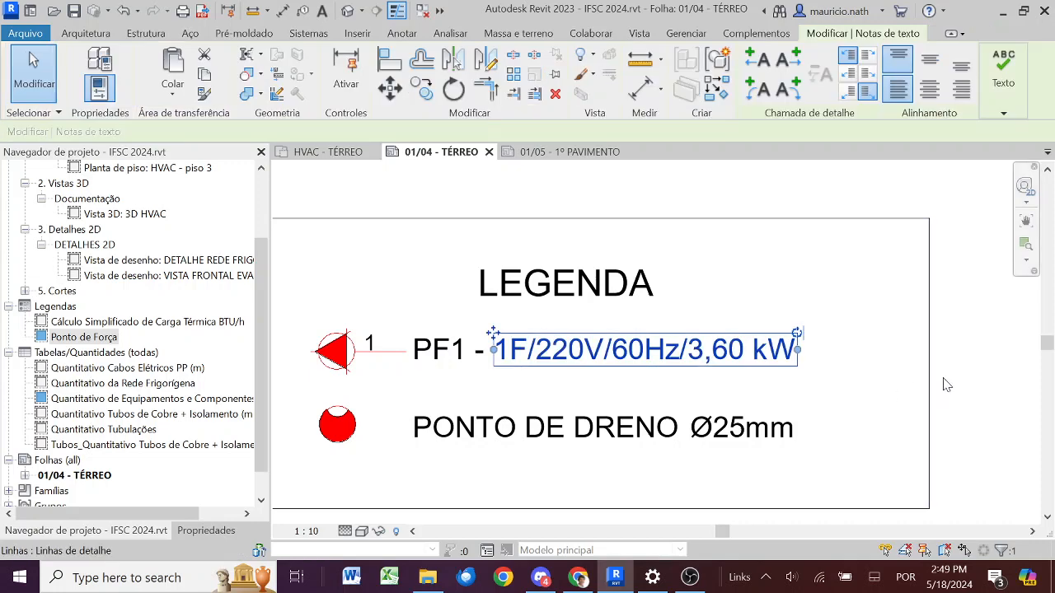
pyautogui.click(948, 384)
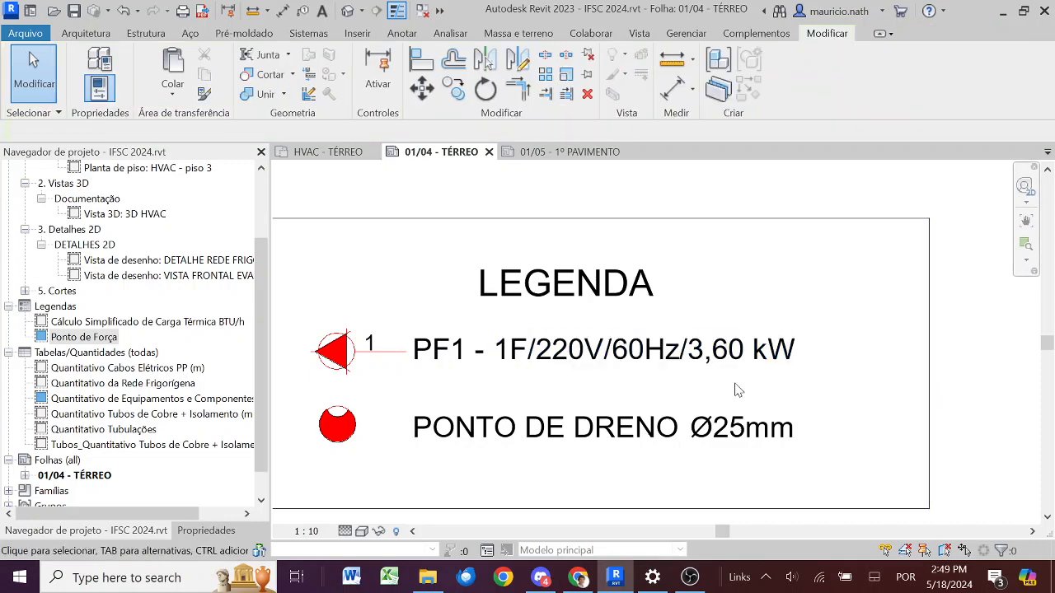
# - Move the whole legend, including its frame, down to just above the note about dimensions in centimetres
pyautogui.scroll(-6, 705, 408)
pyautogui.scroll(-4, 621, 438)
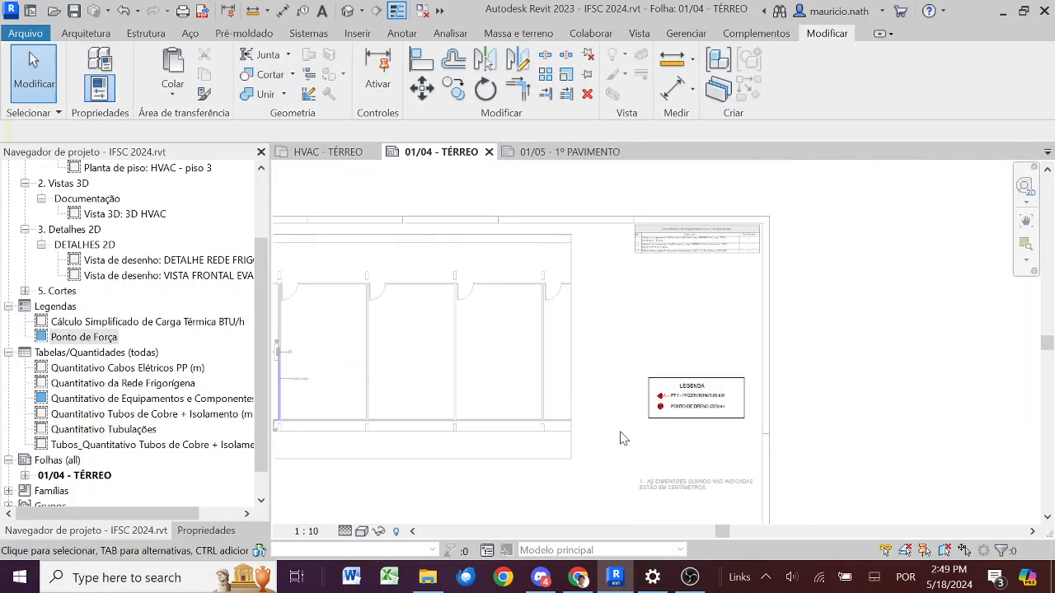
pyautogui.moveTo(640, 423); pyautogui.dragTo(645, 376, button='middle')
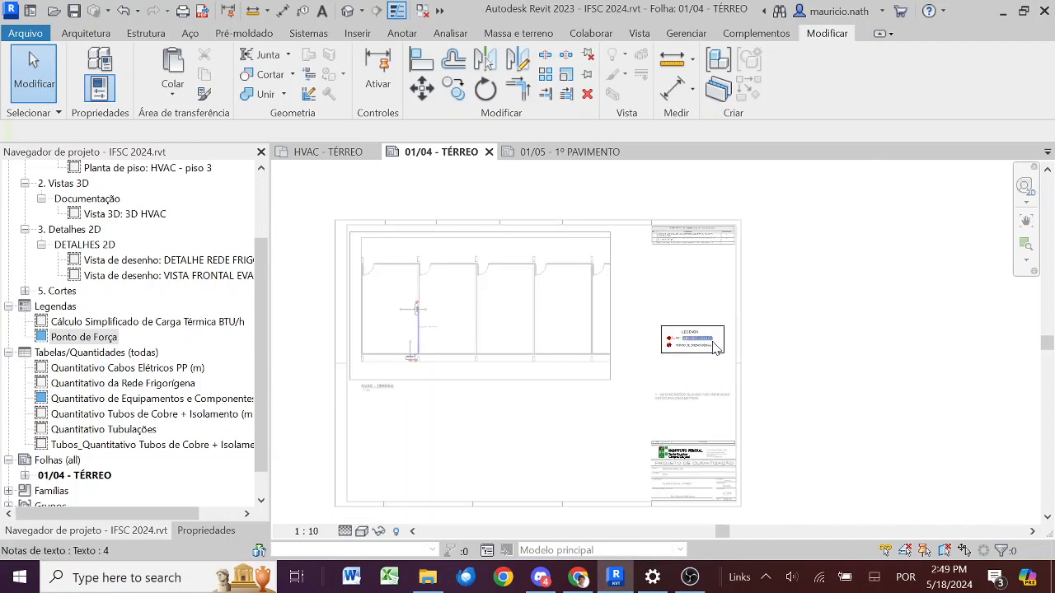
pyautogui.scroll(5, 716, 348)
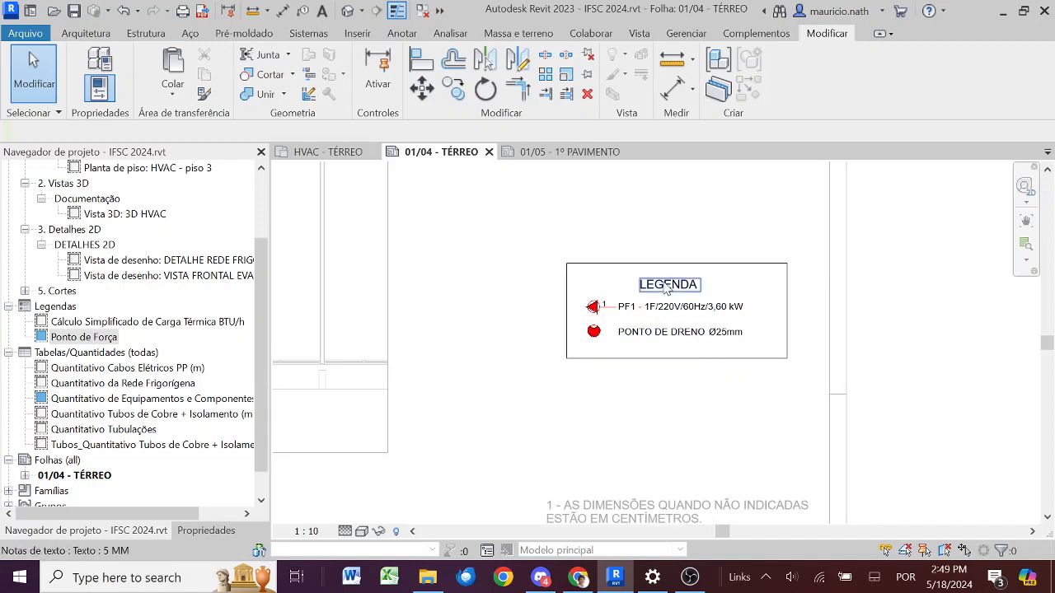
pyautogui.click(642, 274)
pyautogui.click(568, 393)
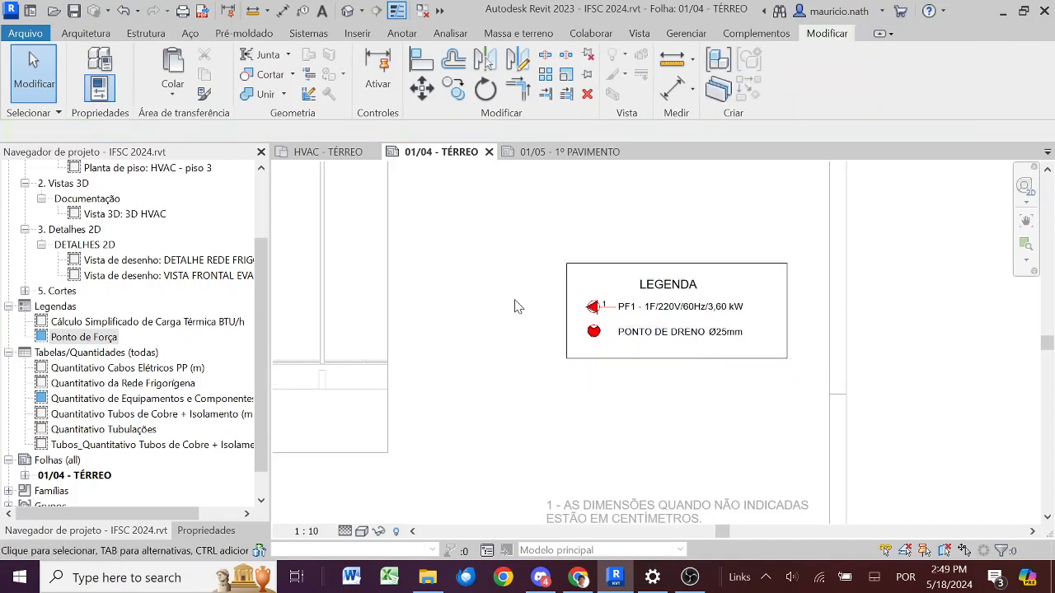
pyautogui.moveTo(526, 250); pyautogui.dragTo(815, 417)
pyautogui.keyDown('ctrl'); pyautogui.moveTo(689, 333); pyautogui.dragTo(688, 457); pyautogui.keyUp('ctrl')
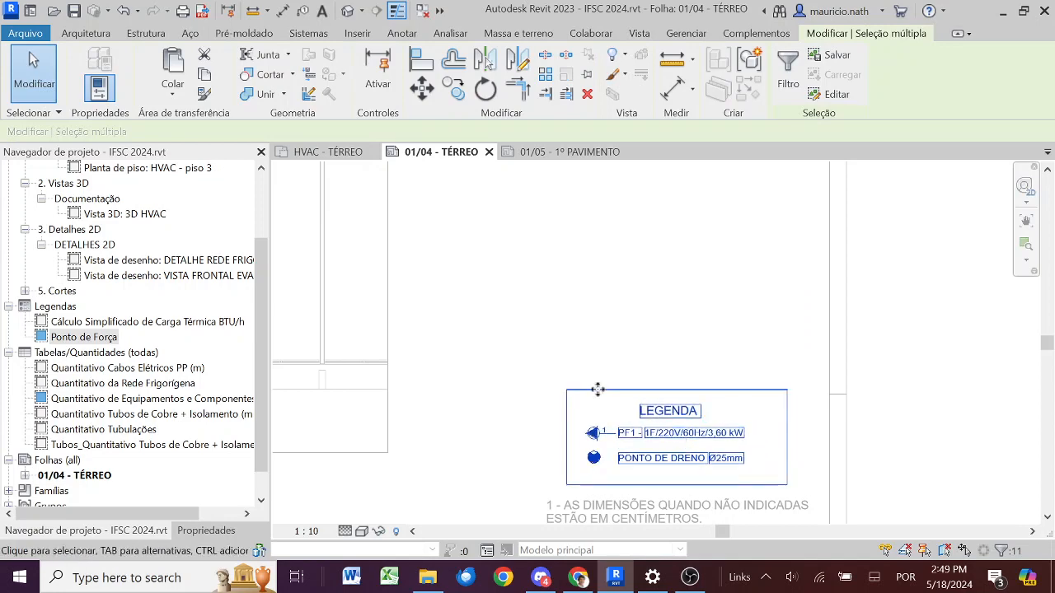
pyautogui.click(536, 352)
# - Open the project's Emissões/Revisões de folhas settings for the revision table above the title block
pyautogui.scroll(-5, 531, 338)
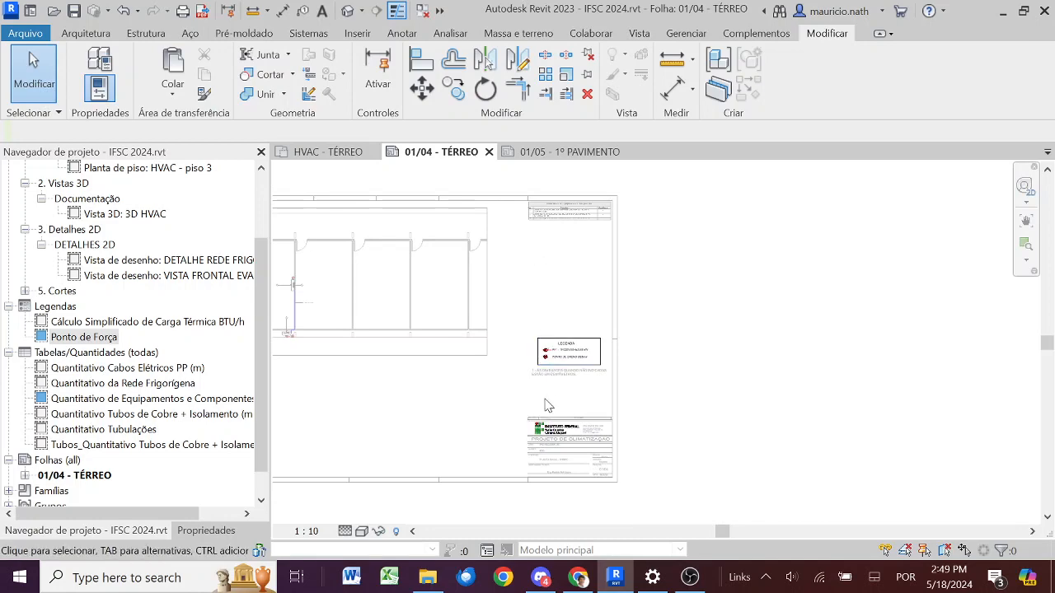
pyautogui.scroll(4, 546, 402)
pyautogui.moveTo(568, 400); pyautogui.dragTo(530, 294, button='middle')
pyautogui.scroll(4, 535, 314)
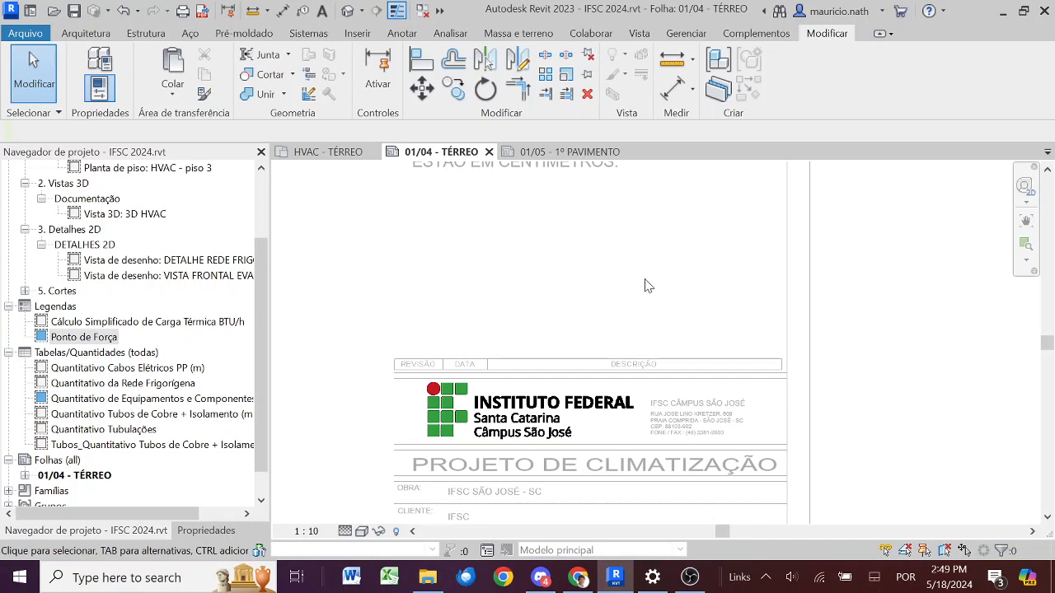
pyautogui.scroll(1, 645, 43)
pyautogui.scroll(1, 643, 42)
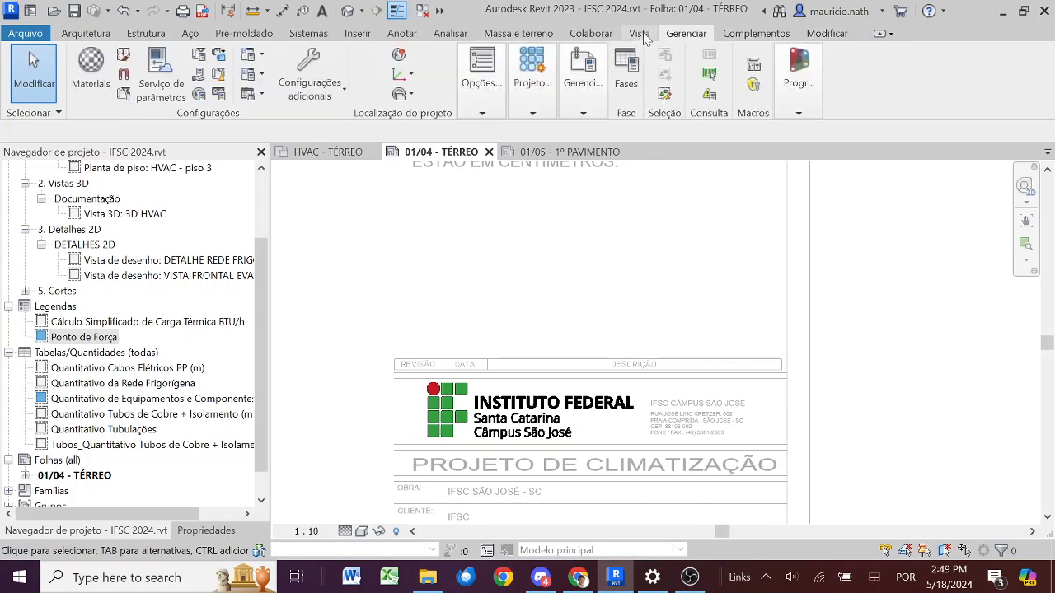
pyautogui.scroll(1, 644, 40)
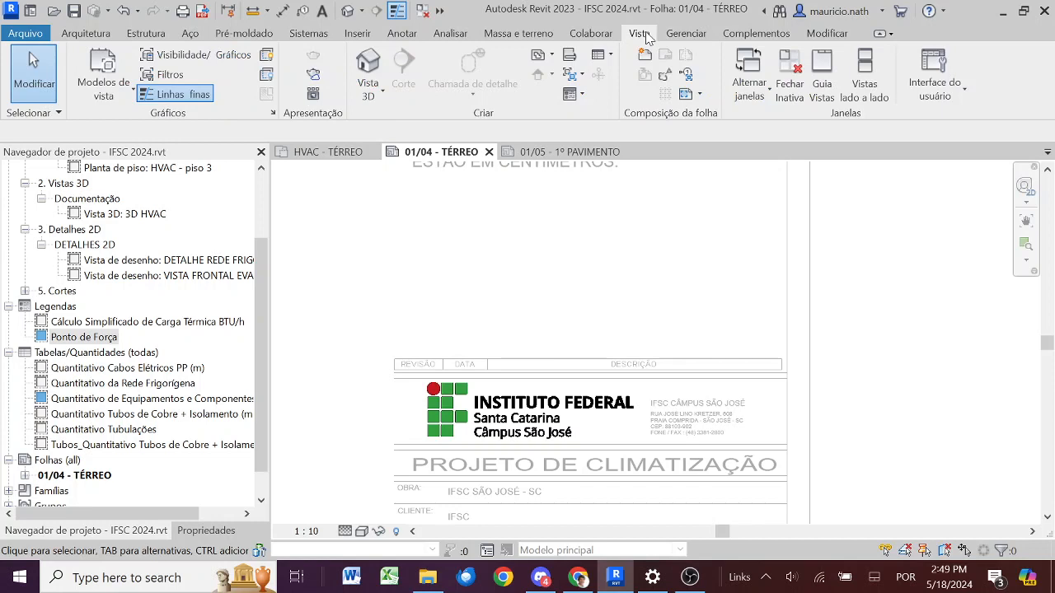
pyautogui.click(668, 77)
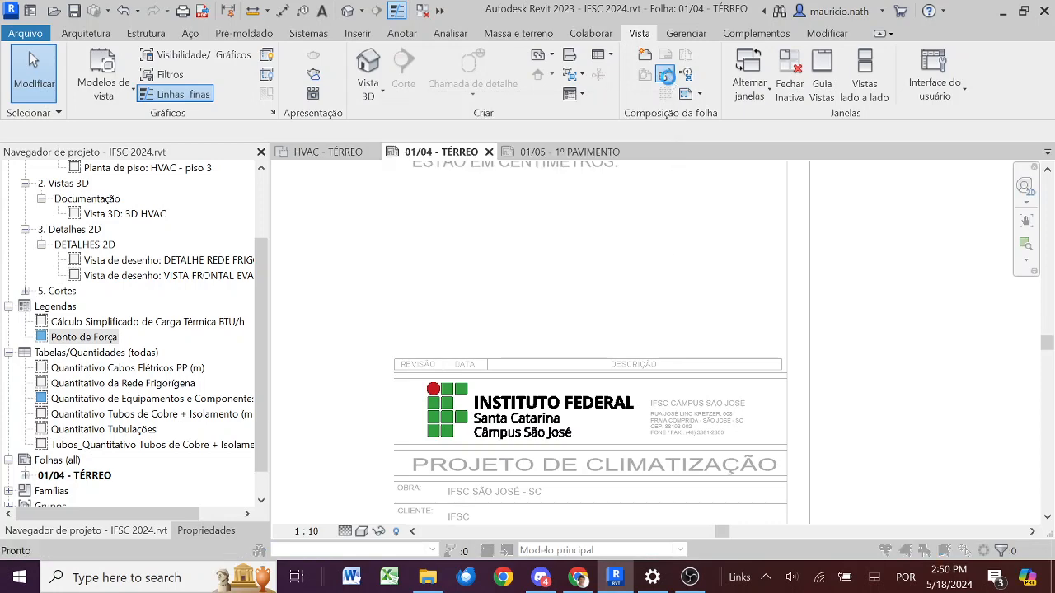
pyautogui.click(662, 148)
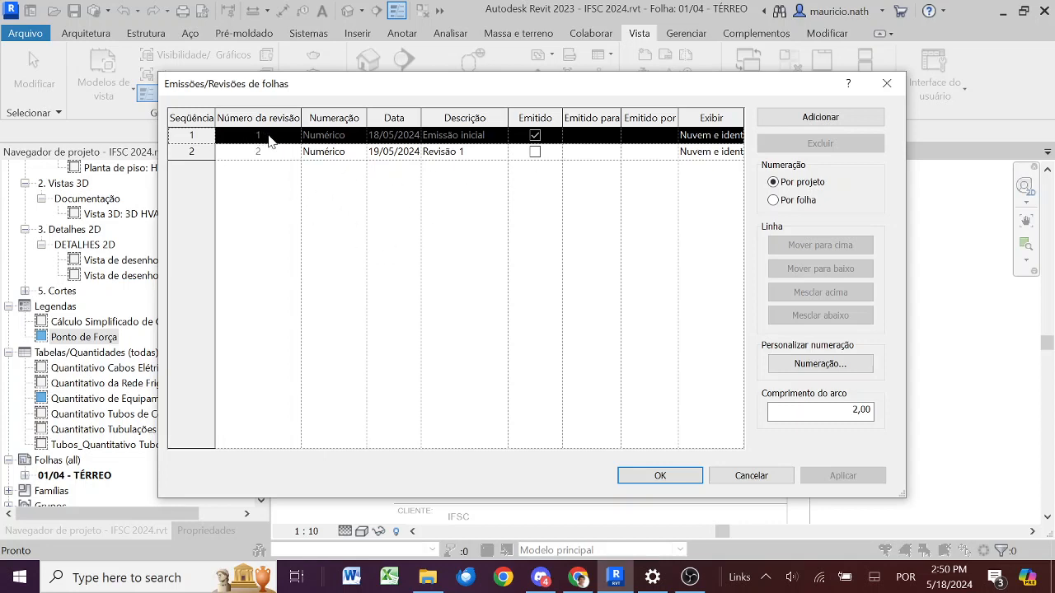
# - Clear the Emitido mark on the Emissão inicial revision, inspect its Numeração setting, and mark it as issued again
pyautogui.click(535, 136)
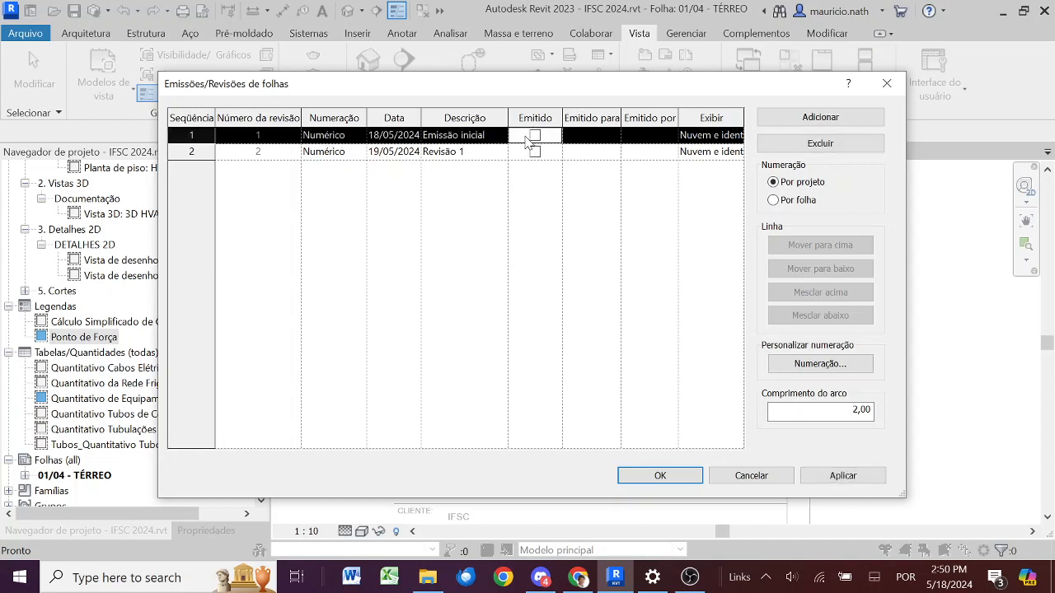
pyautogui.click(339, 138)
pyautogui.moveTo(347, 136); pyautogui.dragTo(303, 136)
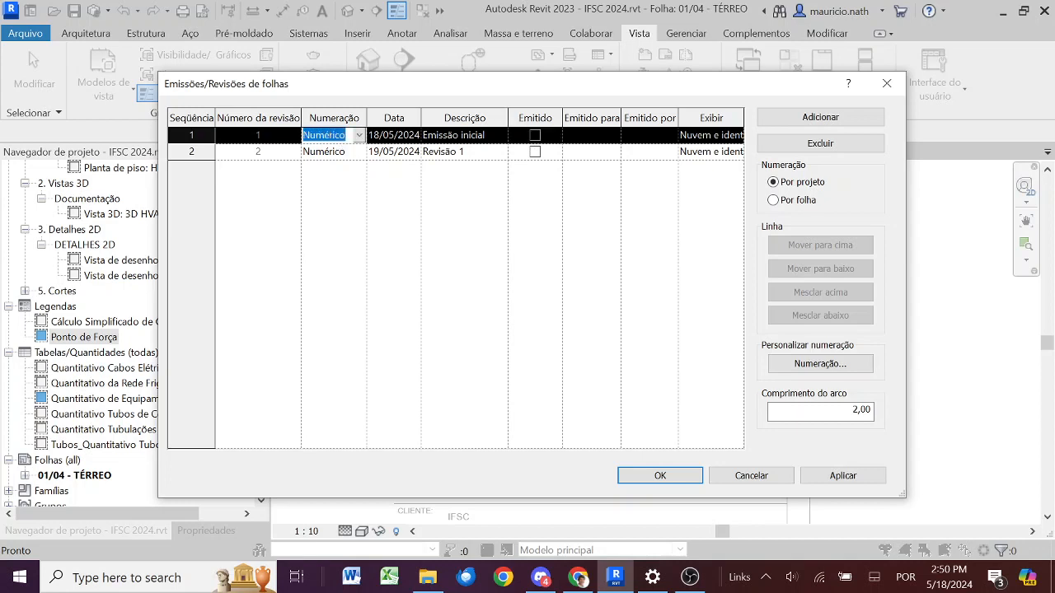
pyautogui.click(328, 174)
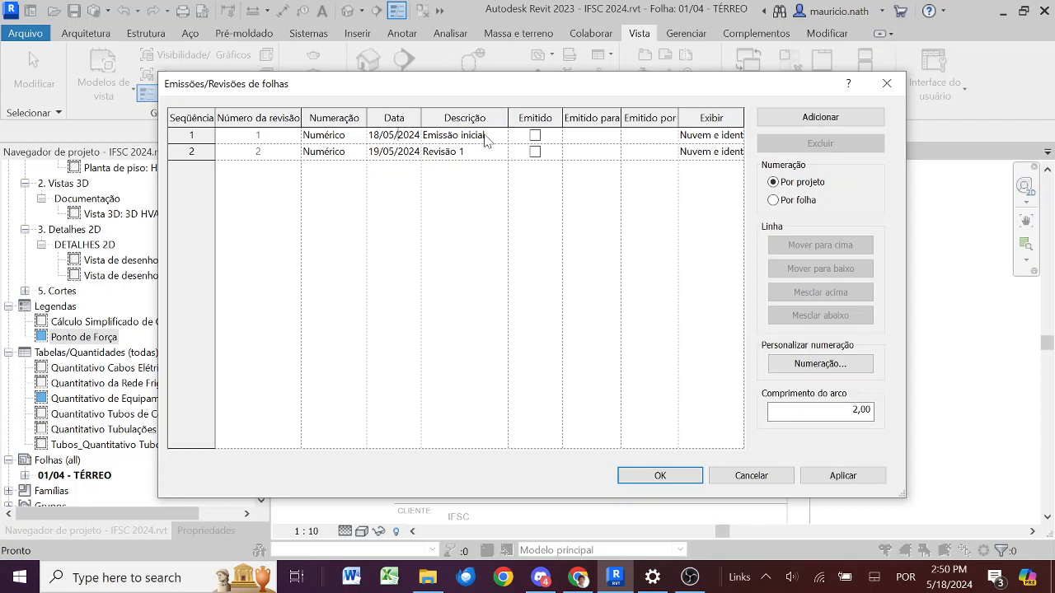
pyautogui.click(534, 136)
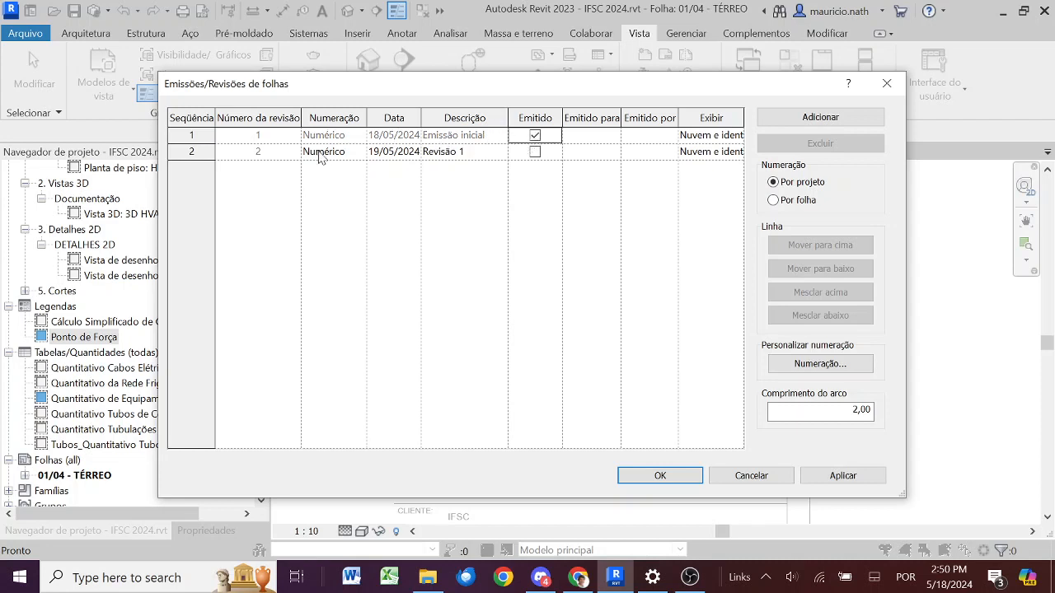
# - Delete the second revision, Revisão 1, from the sheet revisions and apply the change
pyautogui.click(212, 155)
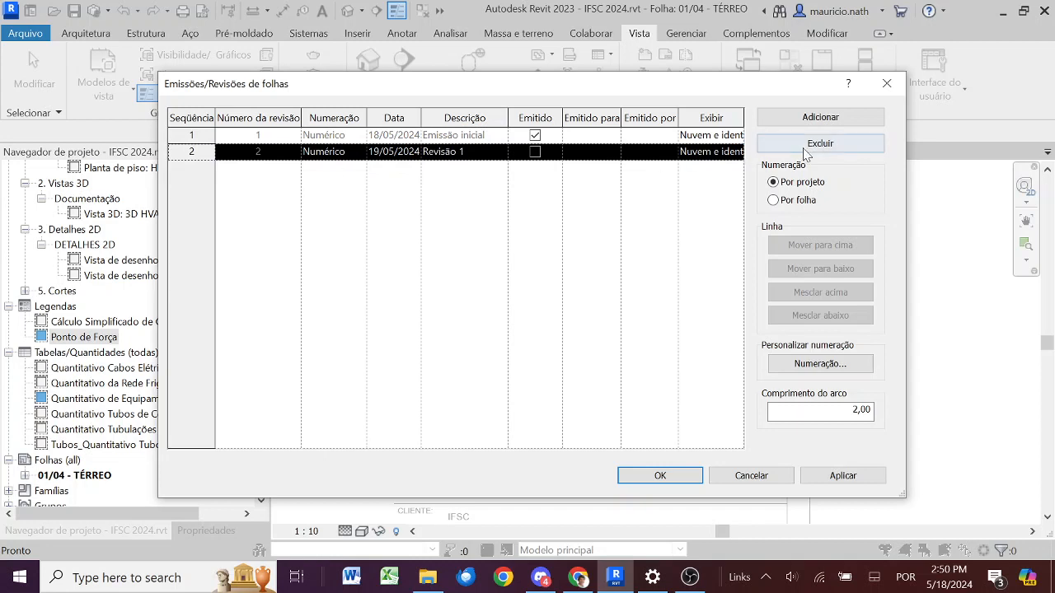
pyautogui.click(807, 147)
pyautogui.click(569, 306)
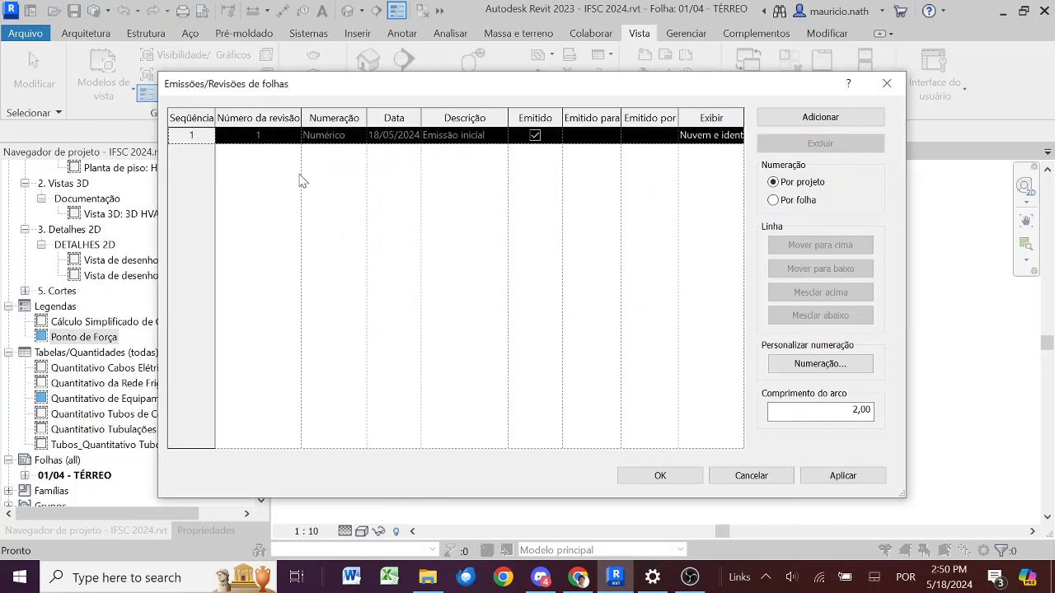
pyautogui.click(683, 475)
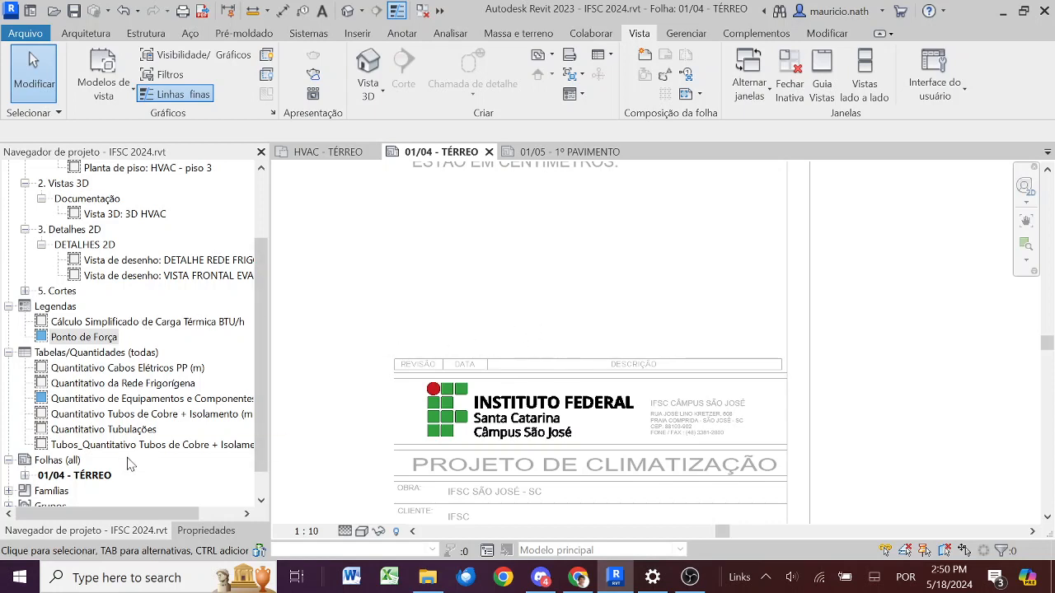
# - Edit the revisions on sheet 01/04 - TÉRREO so that Sequence 1, Emissão inicial, dated 18/05/2024, is shown in its revision table
pyautogui.click(216, 531)
pyautogui.doubleClick(896, 361)
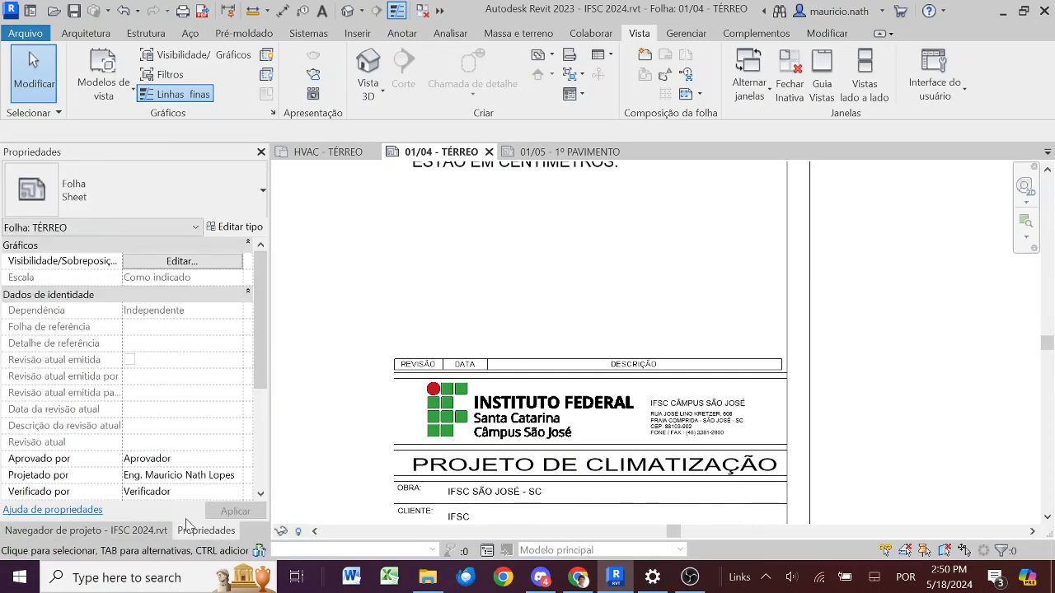
pyautogui.scroll(-3, 118, 381)
pyautogui.scroll(-2, 118, 381)
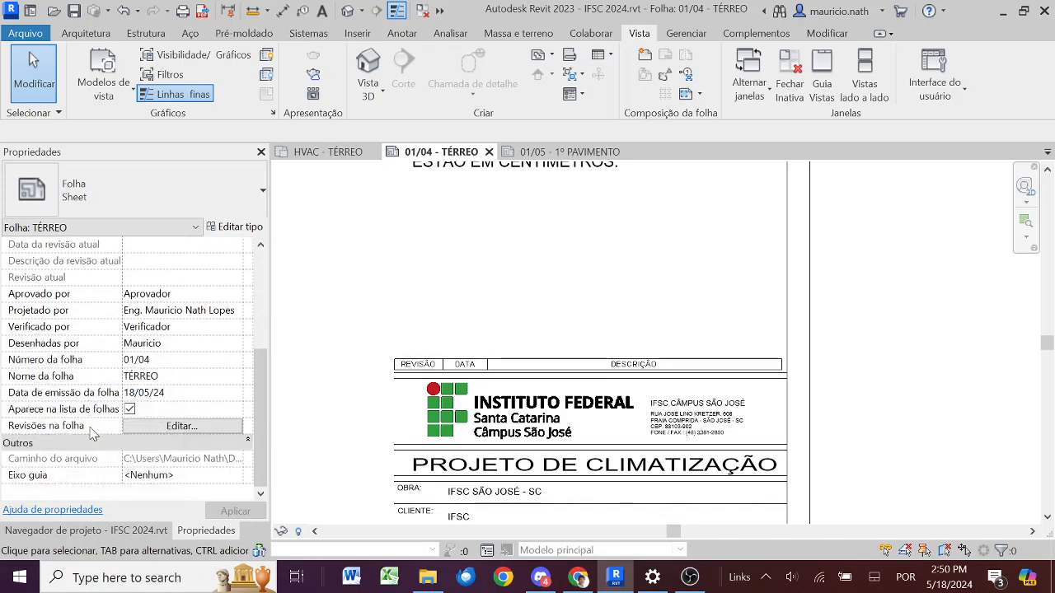
pyautogui.click(178, 428)
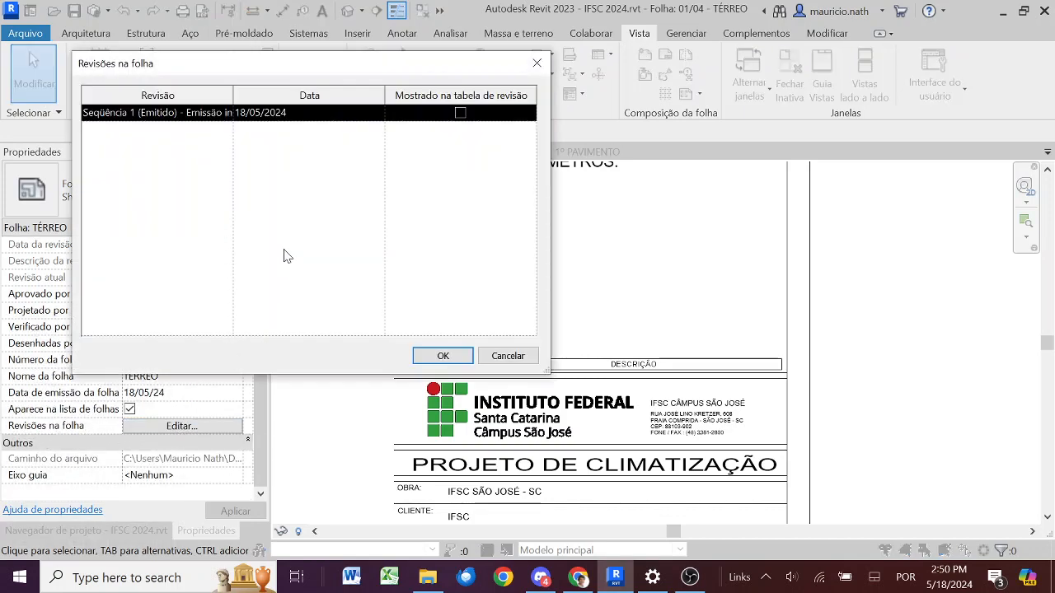
pyautogui.click(461, 114)
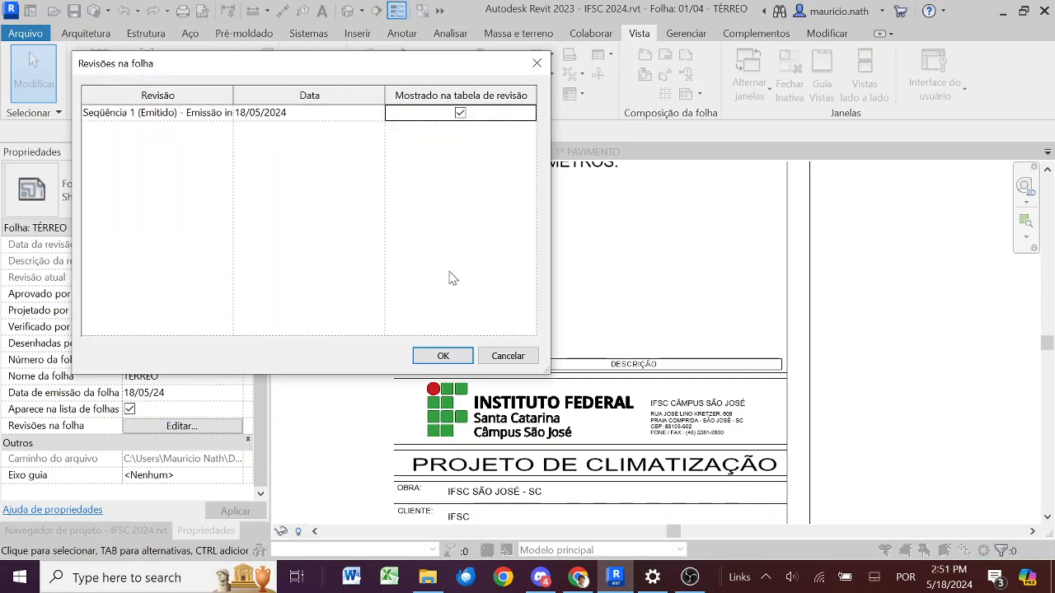
pyautogui.click(442, 355)
pyautogui.scroll(3, 418, 377)
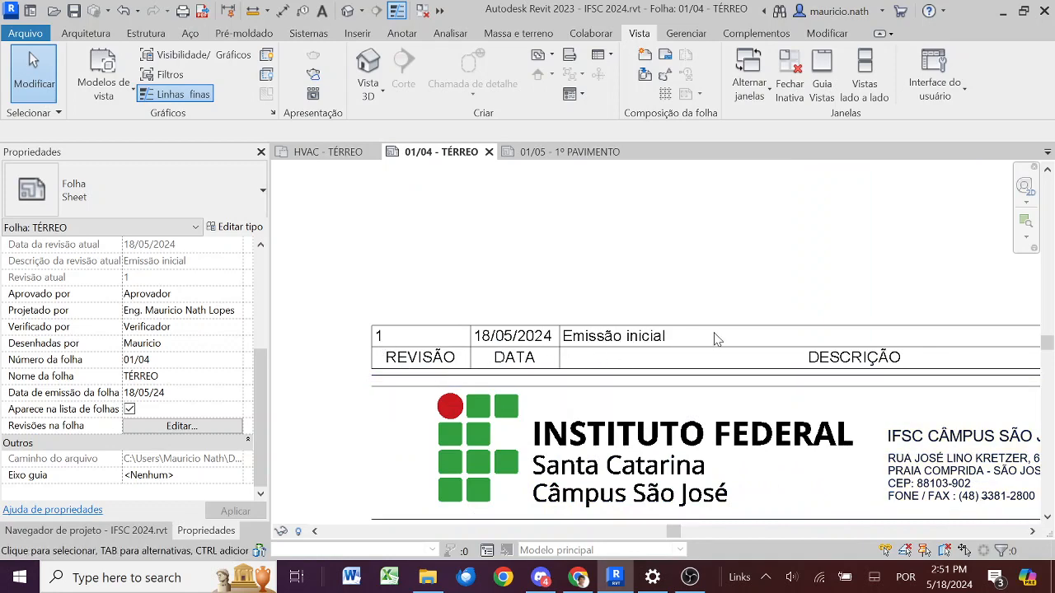
# - Add a second revision to the project's sheet revisions, dated 19/05/2024 and described as Inclusão de equipamentos, and mark it as issued
pyautogui.scroll(-2, 648, 351)
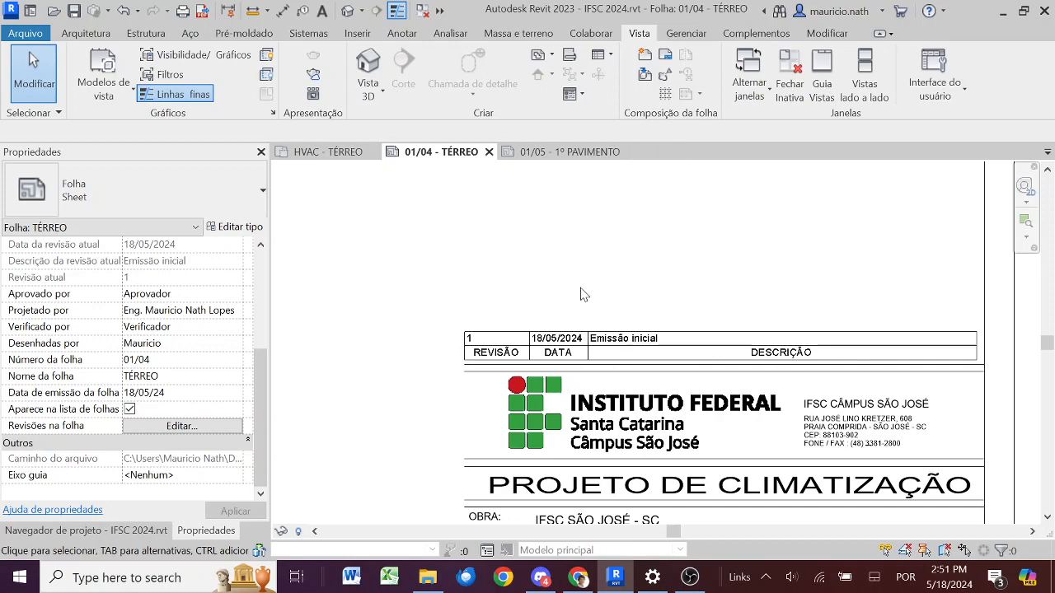
pyautogui.click(664, 76)
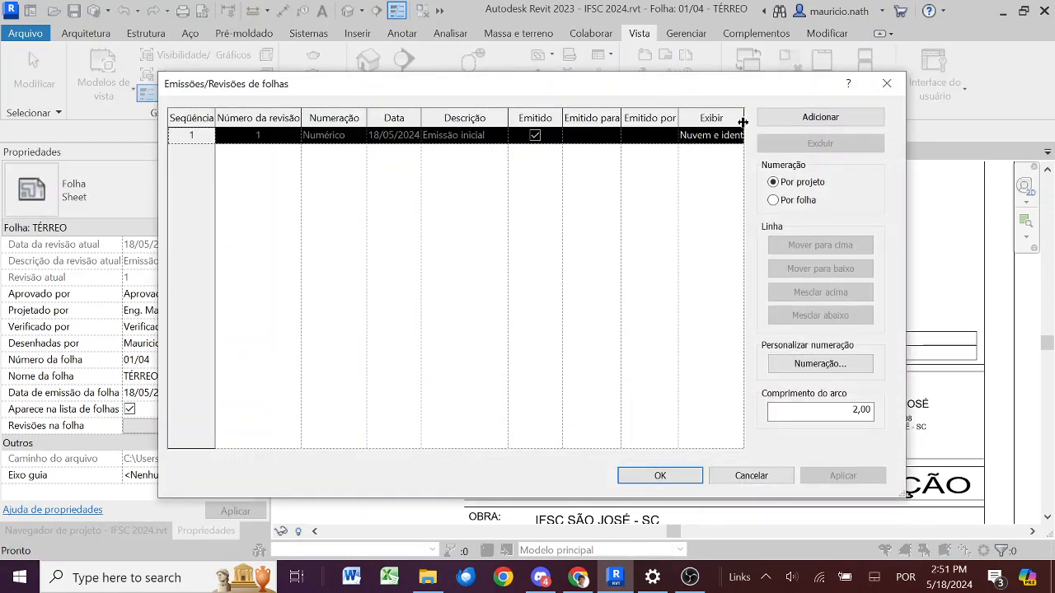
pyautogui.click(796, 122)
pyautogui.click(398, 153)
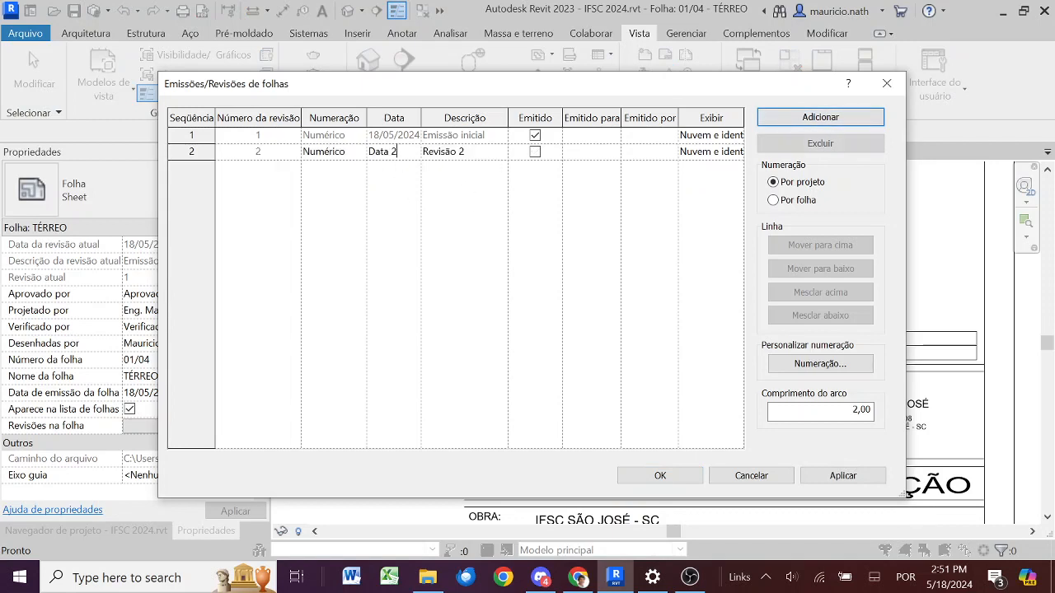
pyautogui.moveTo(398, 153); pyautogui.dragTo(368, 153)
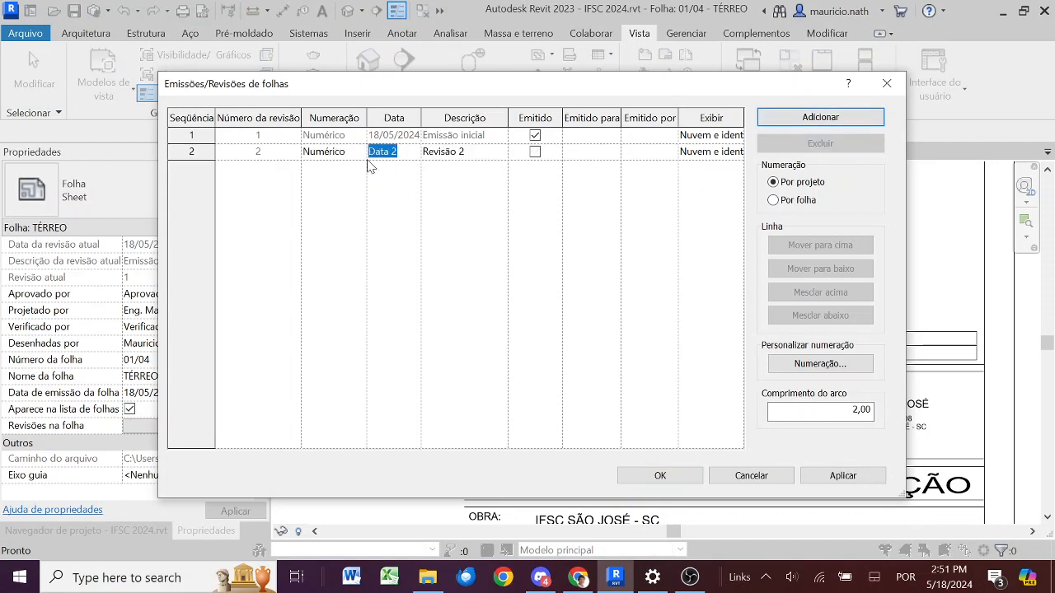
pyautogui.write('19/05/2024')
pyautogui.click(472, 157)
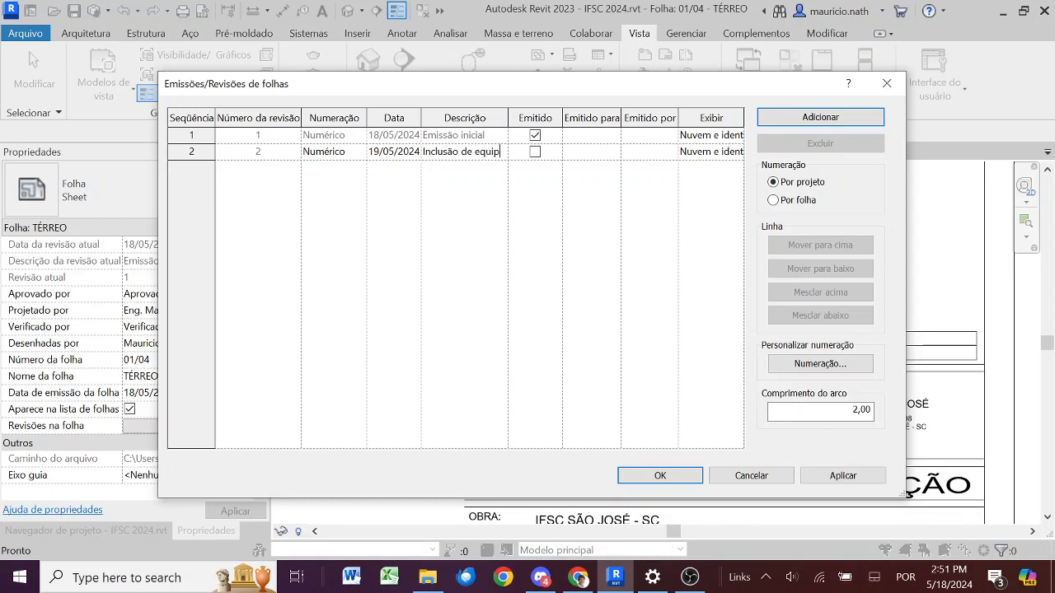
pyautogui.write('mentos')
pyautogui.click(535, 153)
pyautogui.click(659, 476)
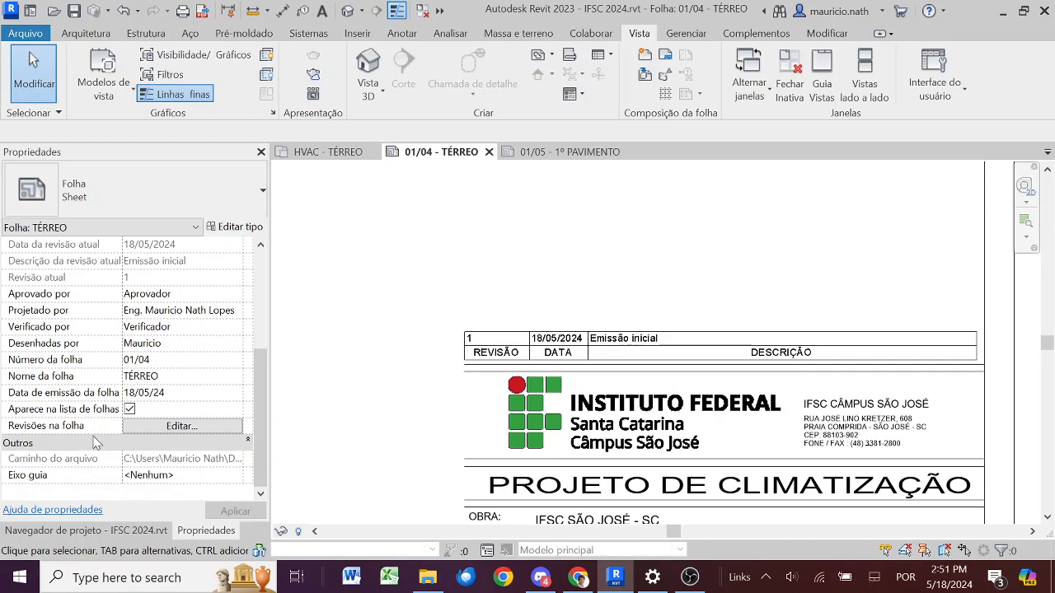
# - Edit the revisions on sheet 01/04 - TÉRREO so that Sequence 2, Inclusão de equipamentos, is also shown in its revision table
pyautogui.click(149, 426)
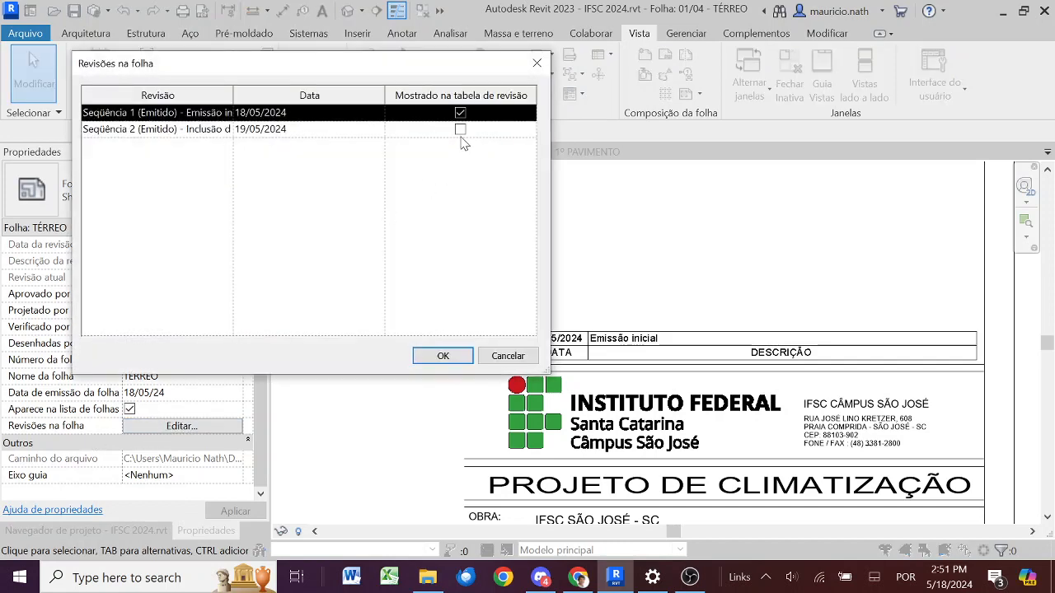
pyautogui.click(461, 132)
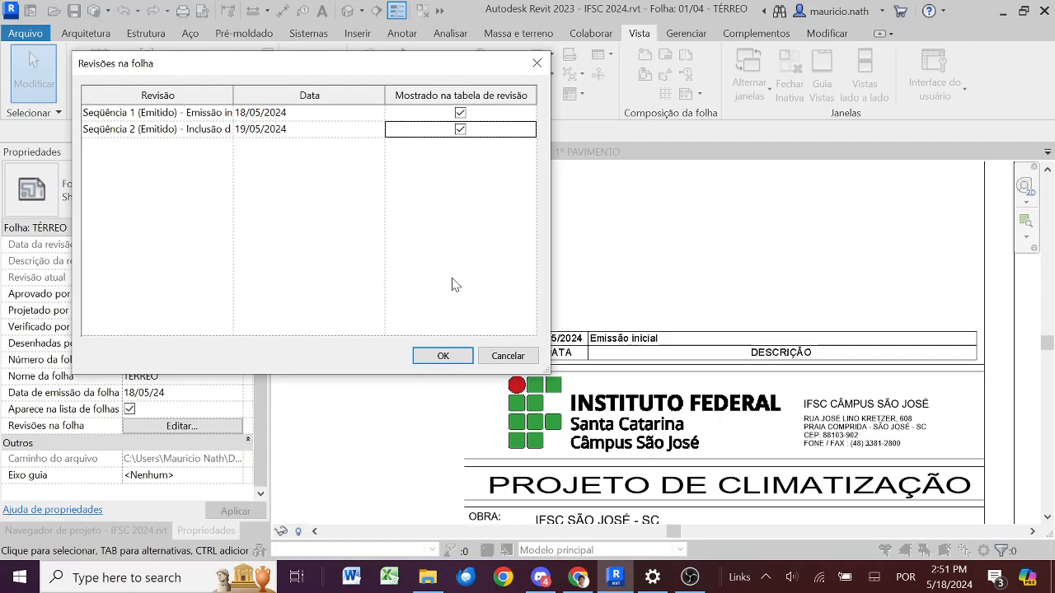
pyautogui.click(443, 356)
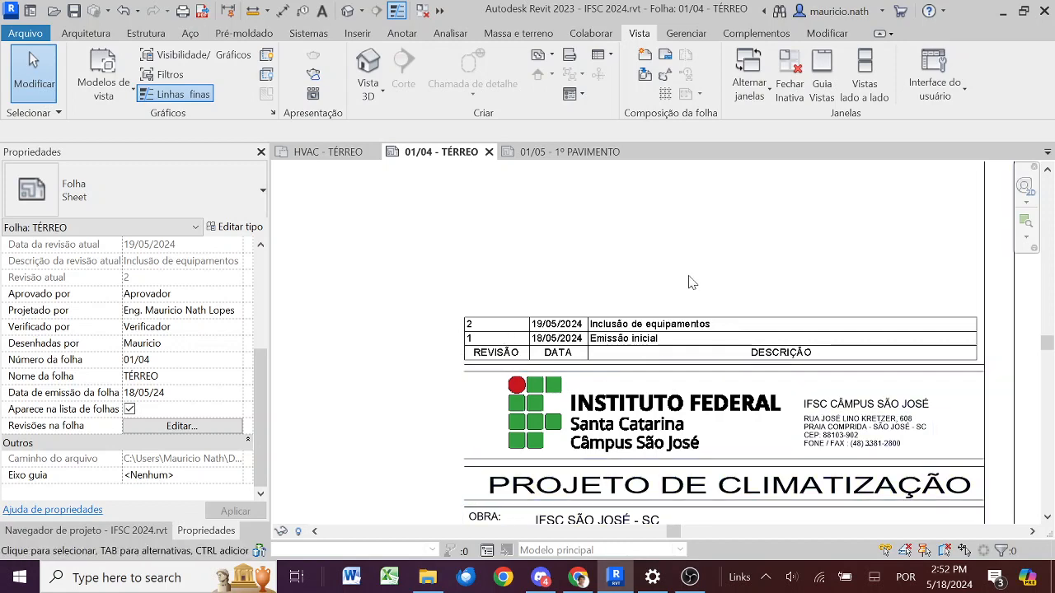
pyautogui.scroll(-5, 732, 279)
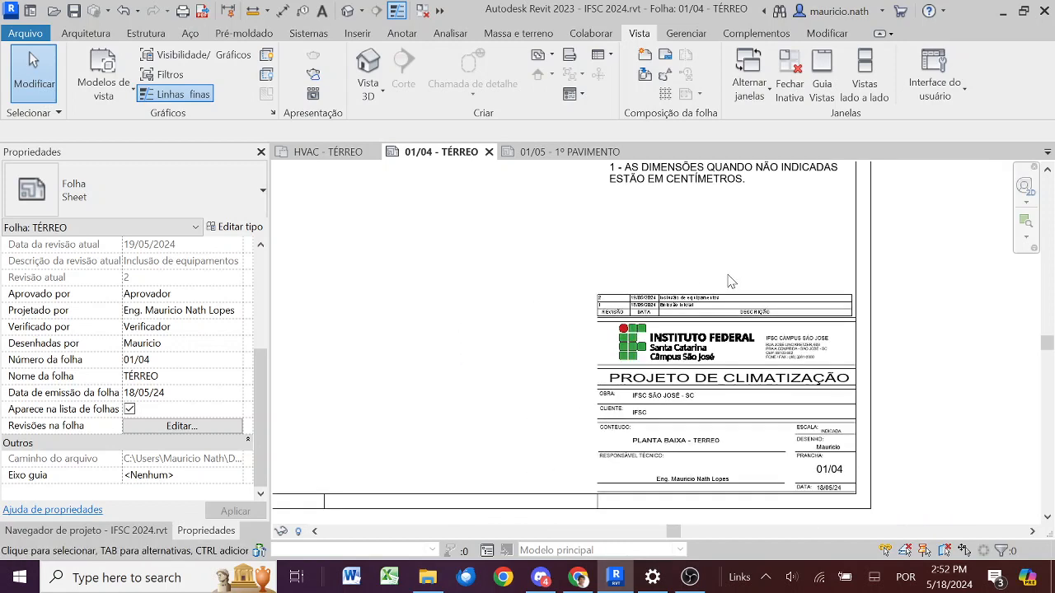
pyautogui.scroll(-3, 506, 298)
pyautogui.moveTo(478, 311); pyautogui.dragTo(534, 420, button='middle')
pyautogui.scroll(2, 509, 403)
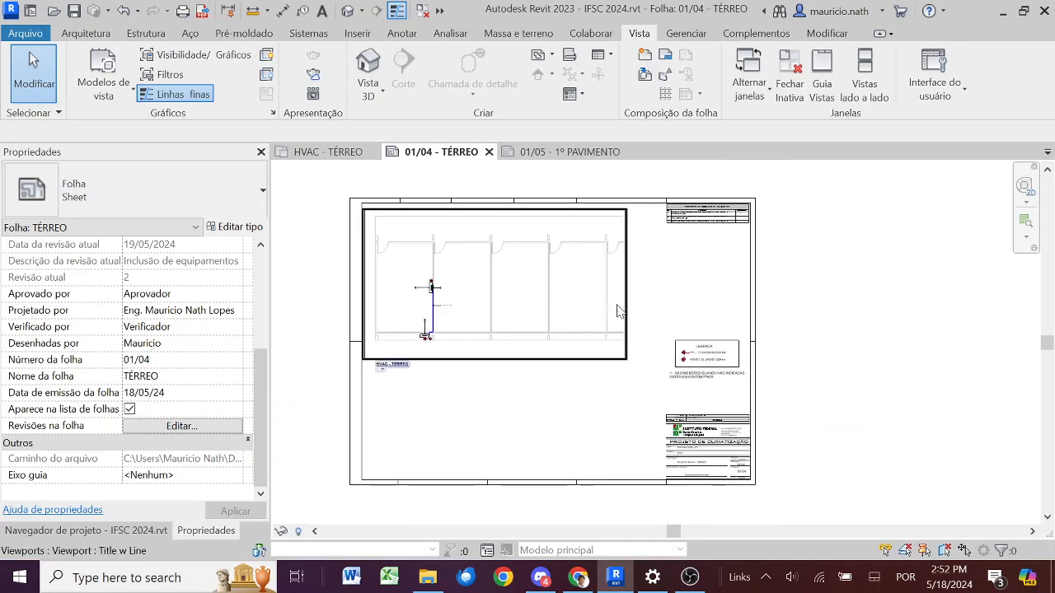